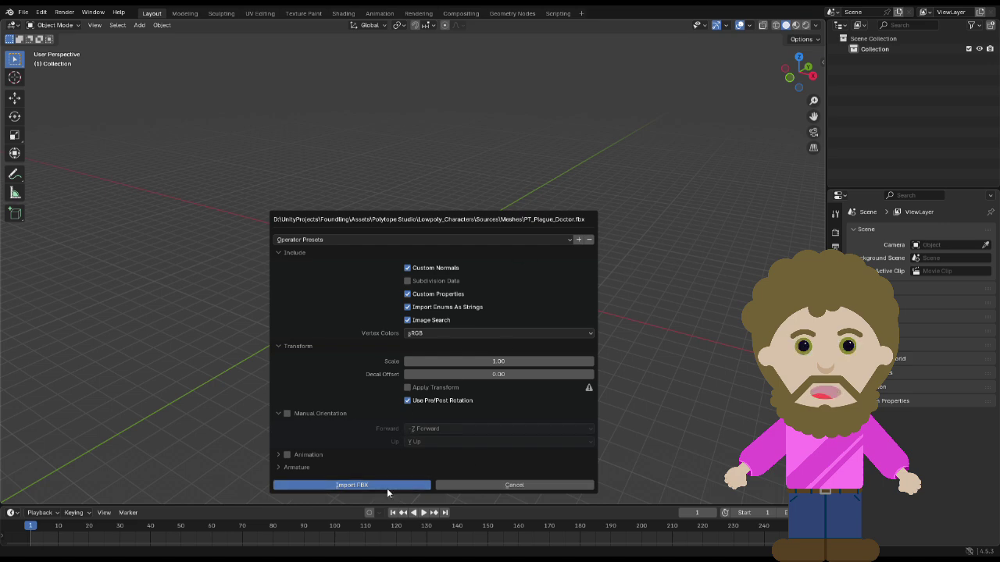
Step: Import the PT_Plague_Doctor.fbx model into the scene with scale 1.00 and animation import off
left_click(386, 488)
scroll(399, 187, "up", 16)
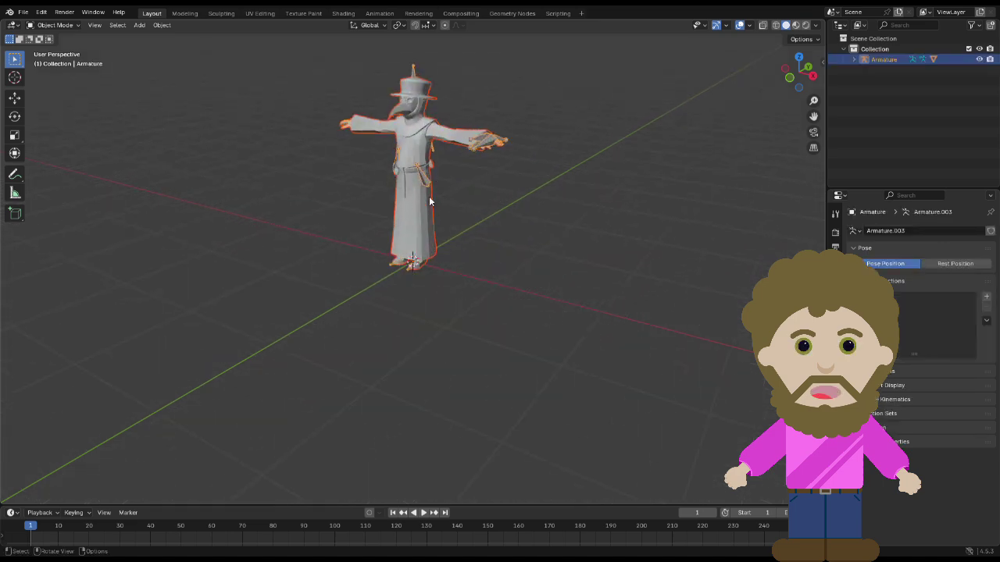
scroll(429, 198, "down", 2)
Step: Delete the imported Armature from the collection, keeping only the PT_Plague_Doctor mesh
left_click(854, 59)
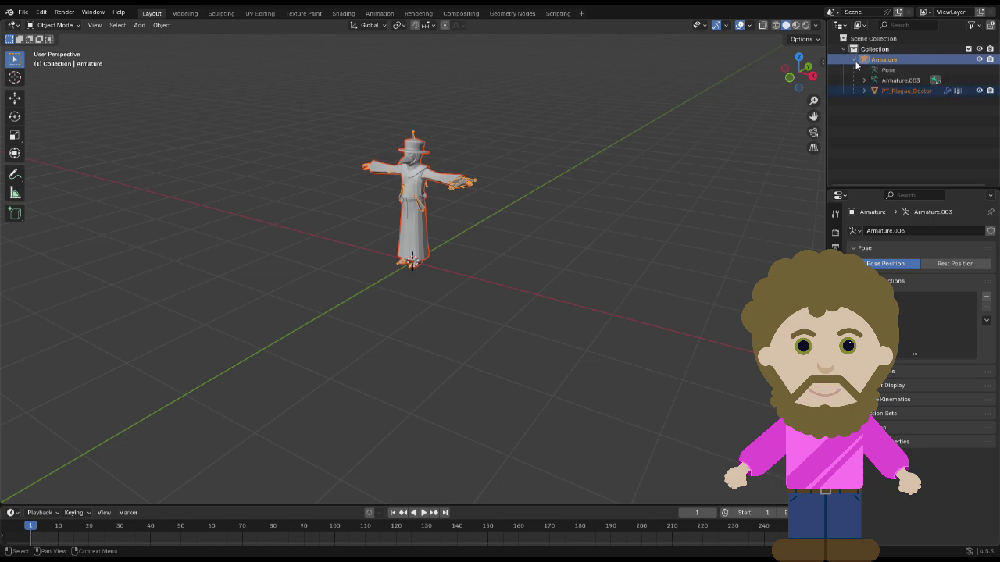
left_click(908, 82)
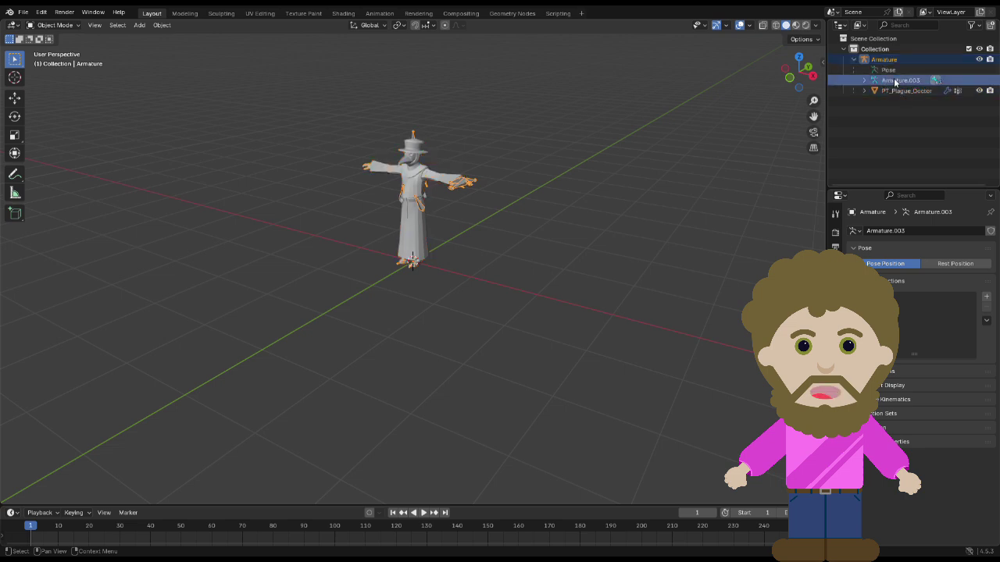
key("Delete")
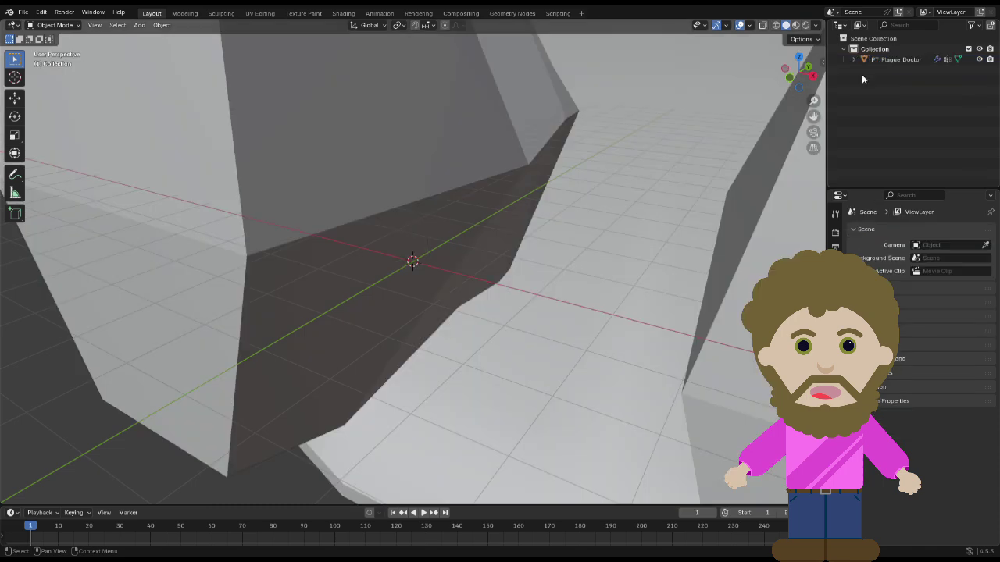
Step: Rotate the PT_Plague_Doctor mesh 90 degrees about the X axis so that it stands upright
left_click(863, 60)
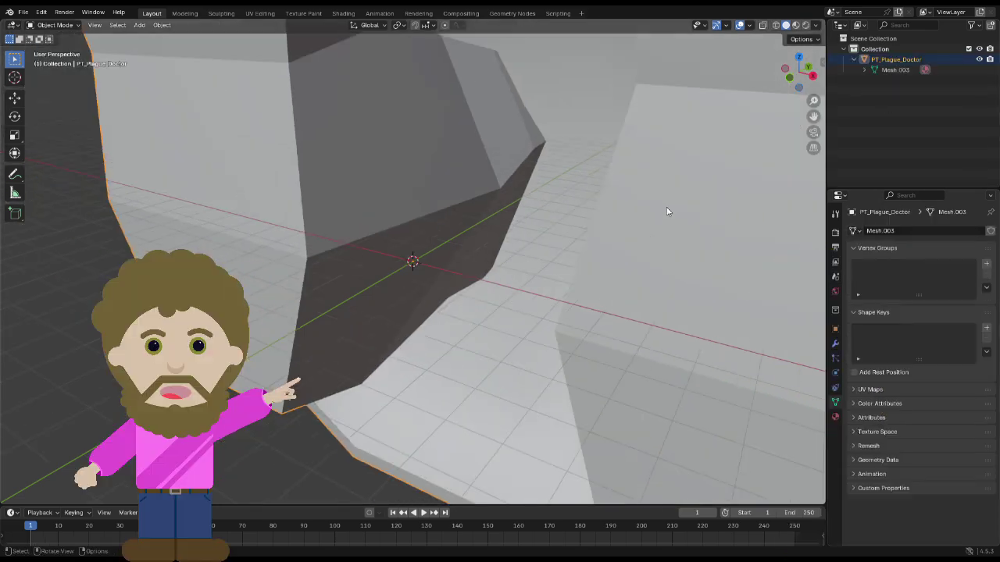
scroll(665, 210, "down", 10)
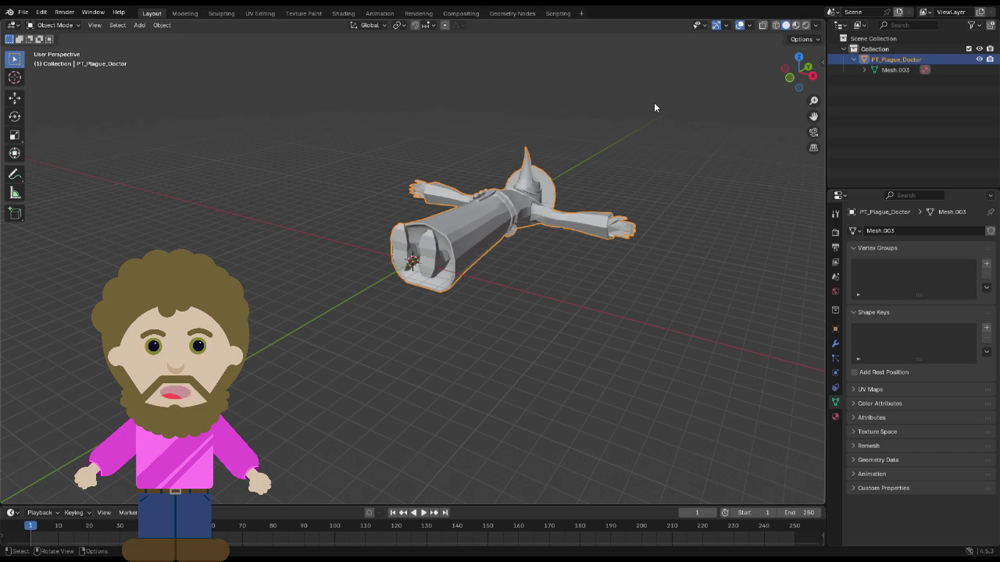
key("r")
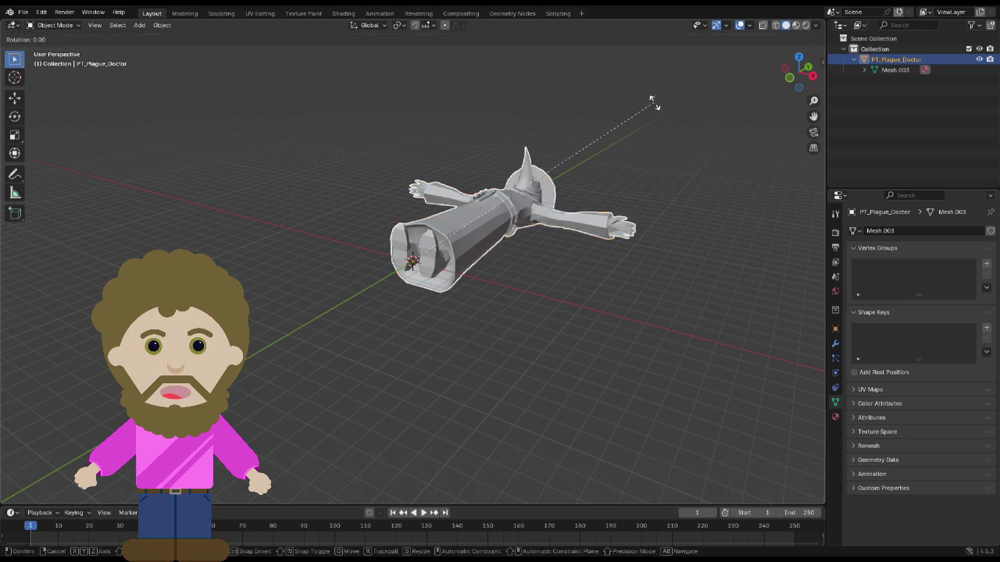
type("x")
type("90")
key("Return")
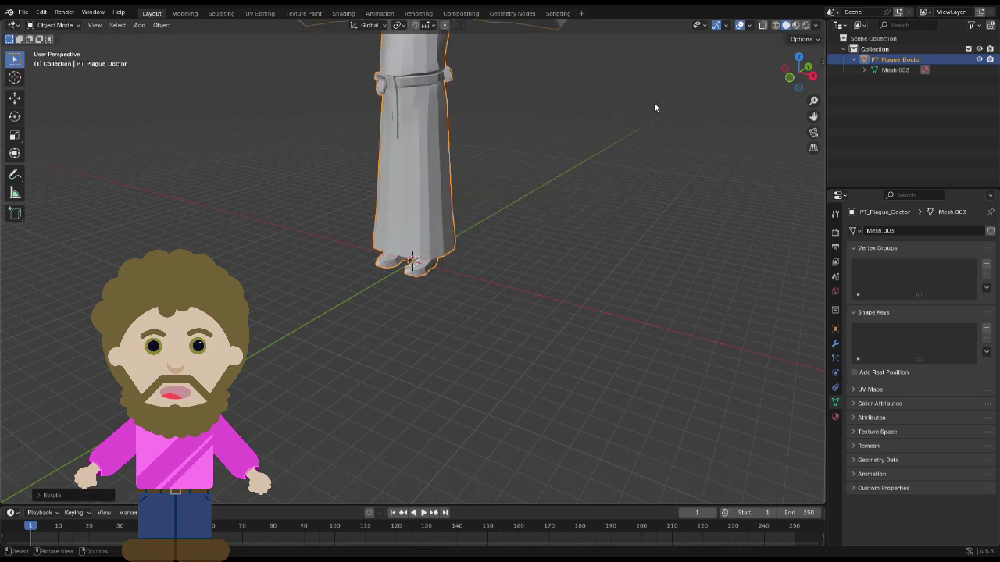
scroll(349, 173, "down", 4)
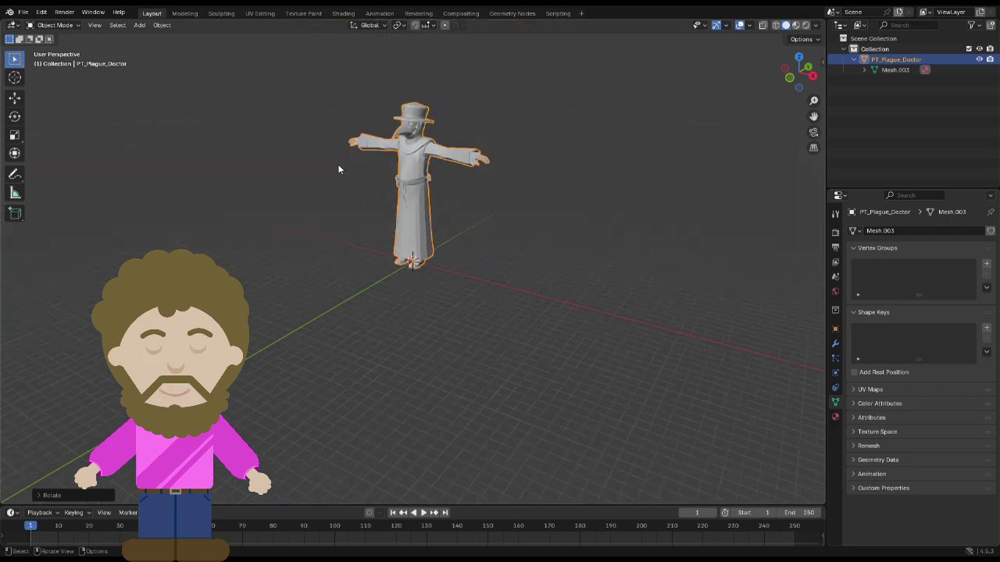
Step: Switch to Mixamo and upload the exported plague doctor model as a character, accepting its front-facing orientation in the Auto-Rigger
left_click(24, 14)
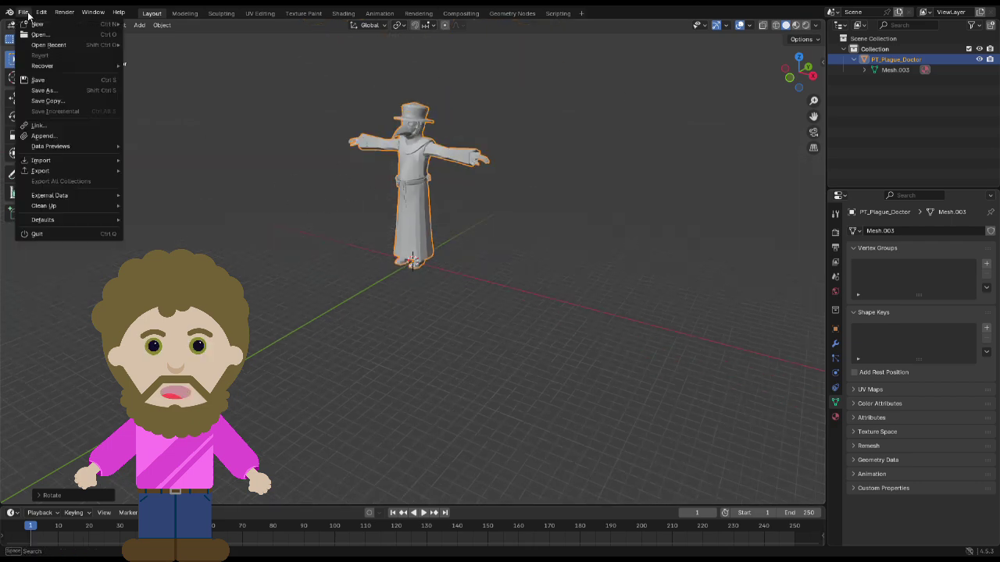
mouse_move(63, 164)
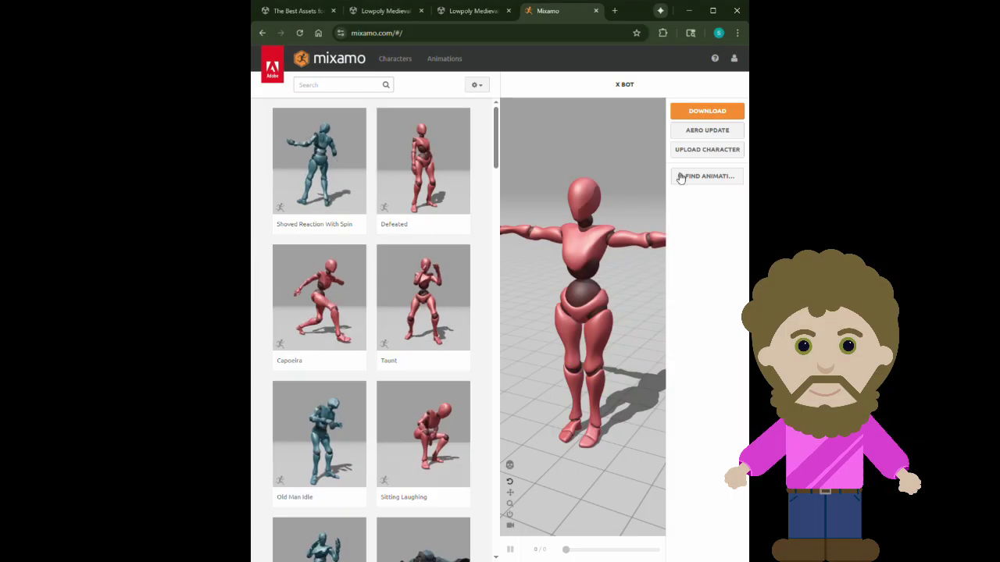
left_click(702, 150)
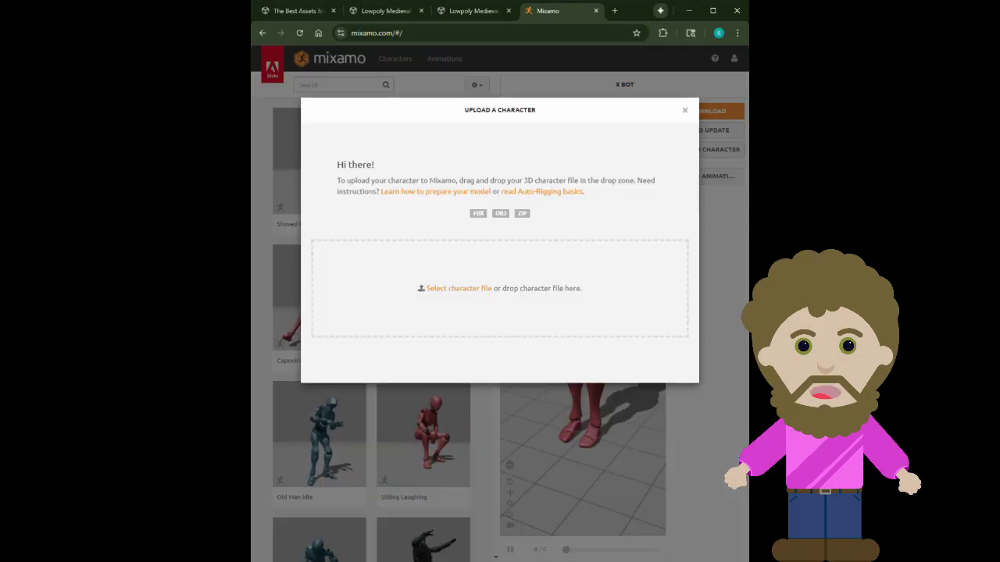
left_click_drag(502, 295, 502, 295)
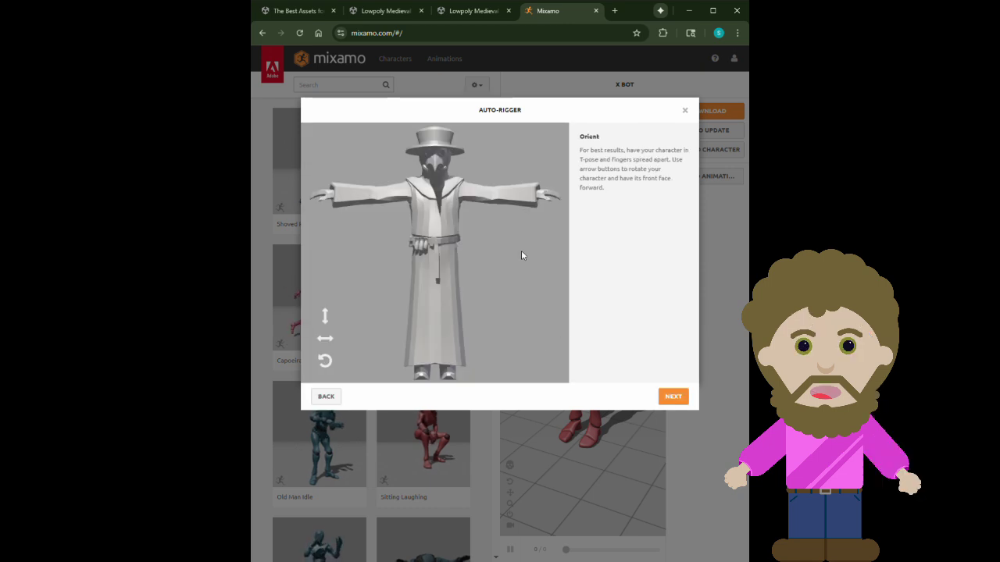
left_click(686, 400)
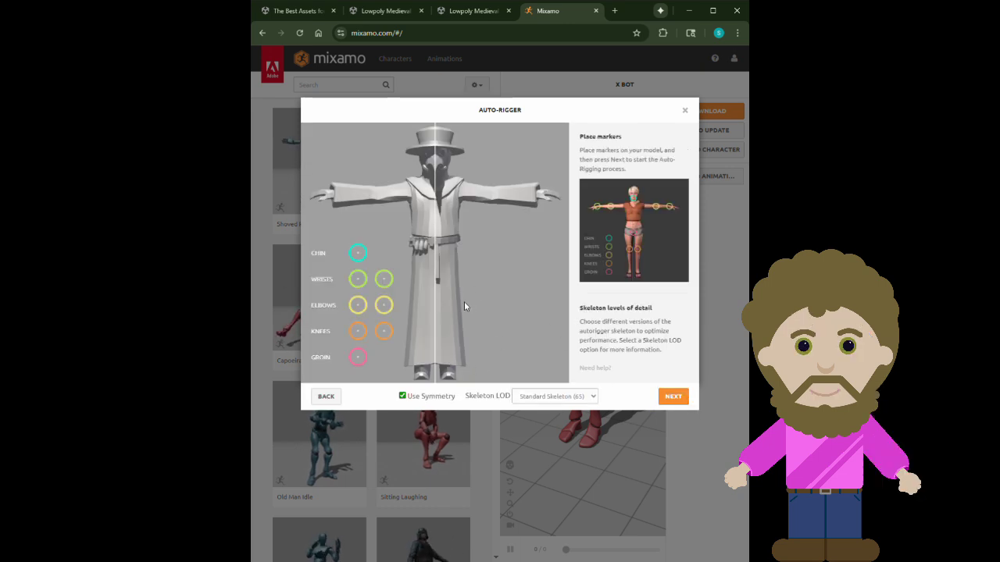
Step: Place the Auto-Rigger's chin, wrist and elbow markers on the plague doctor with Use Symmetry enabled
left_click_drag(357, 253, 445, 180)
mouse_move(362, 281)
left_mouse_down()
mouse_move(352, 195)
mouse_move(340, 192)
left_mouse_up()
mouse_move(381, 307)
left_mouse_down()
mouse_move(442, 258)
mouse_move(489, 279)
mouse_move(451, 307)
mouse_move(437, 336)
mouse_move(436, 258)
left_mouse_up()
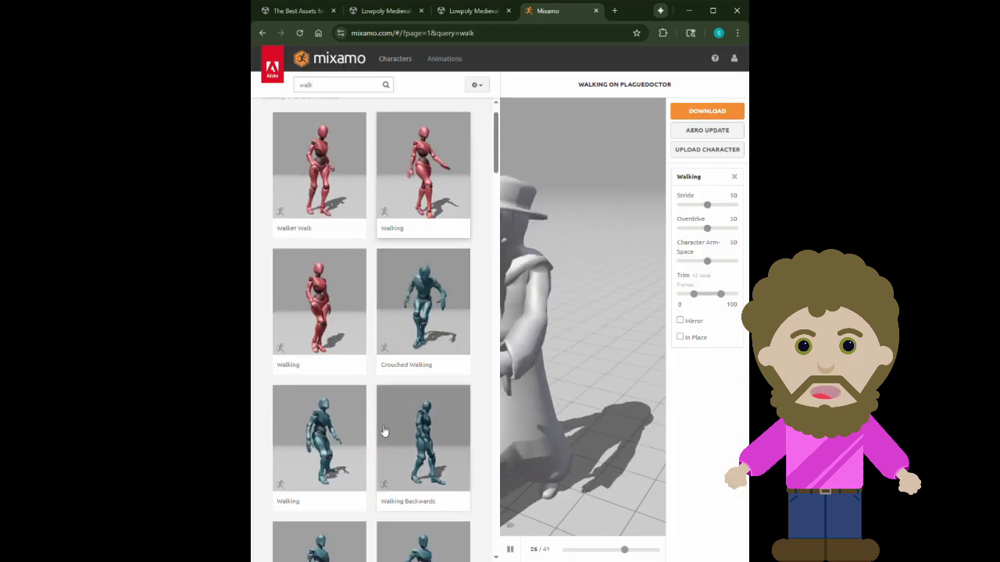
Step: Try the Walking variants in the walk search results and apply the upright one directly below the injured walk to the plague doctor
scroll(383, 430, "down", 1)
left_click(324, 413)
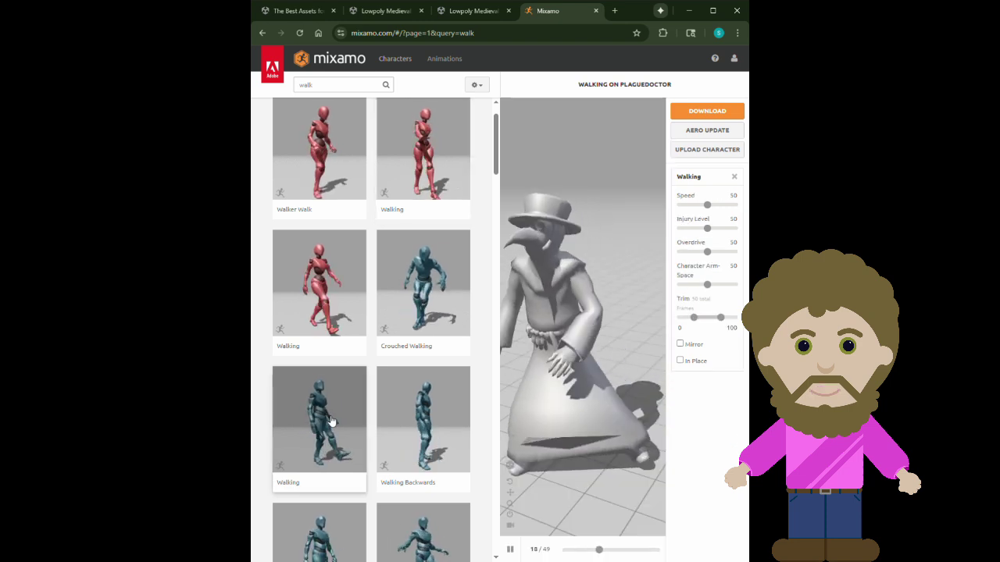
scroll(331, 421, "down", 3)
left_click(328, 312)
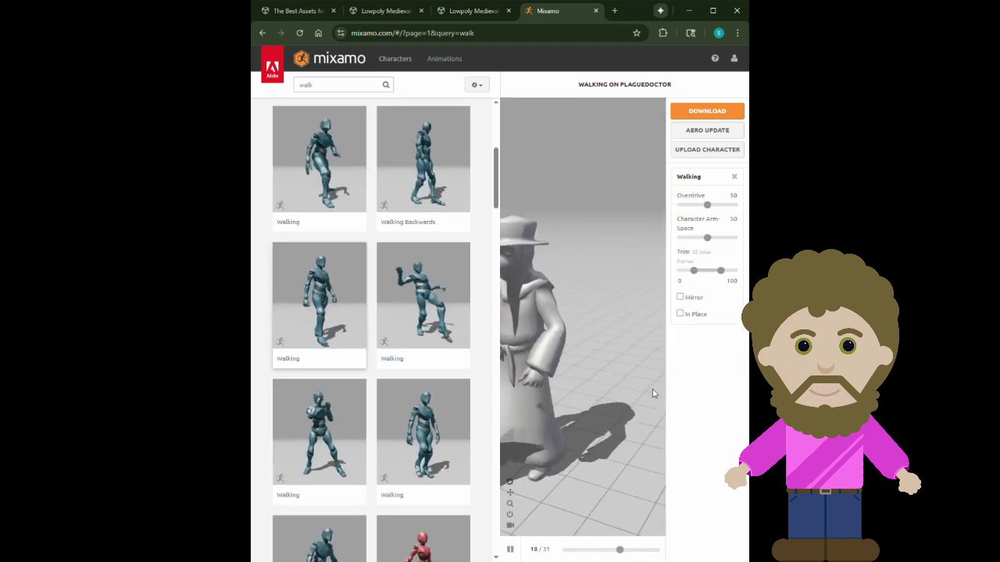
Step: Set the walk to In Place and download it as FBX Binary with skin, 30 frames per second and no keyframe reduction
left_click(679, 313)
left_click(706, 111)
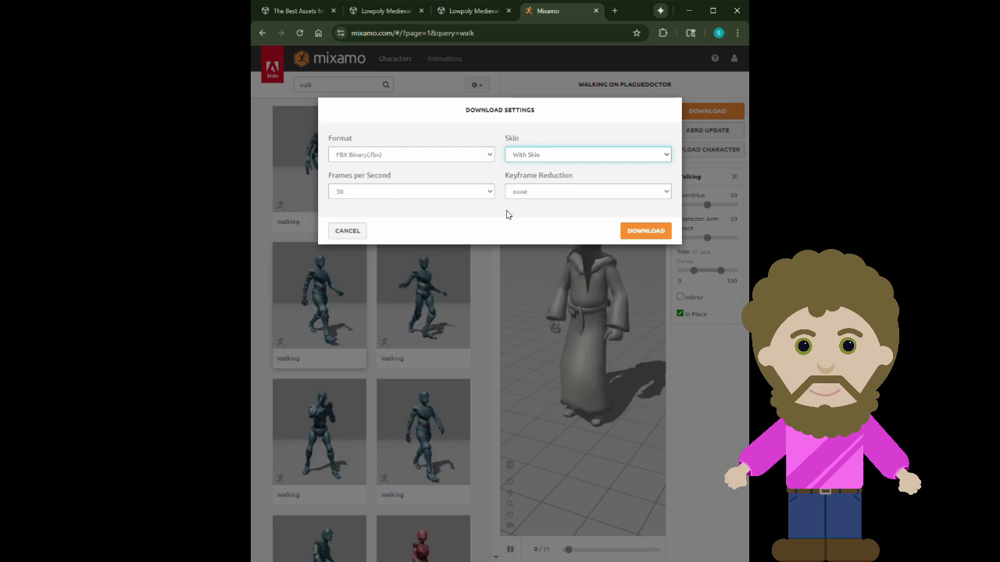
left_click(551, 191)
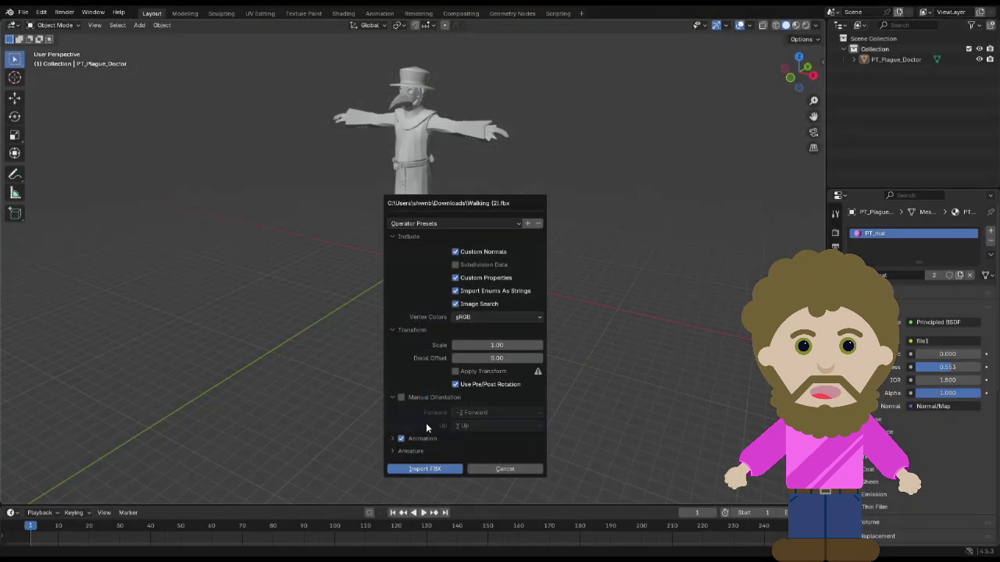
Step: Switch back to Blender and import Walking (2).fbx with scale 1.00 and animation enabled
left_click(426, 468)
scroll(421, 184, "up", 4)
scroll(421, 184, "up", 4)
scroll(419, 179, "down", 3)
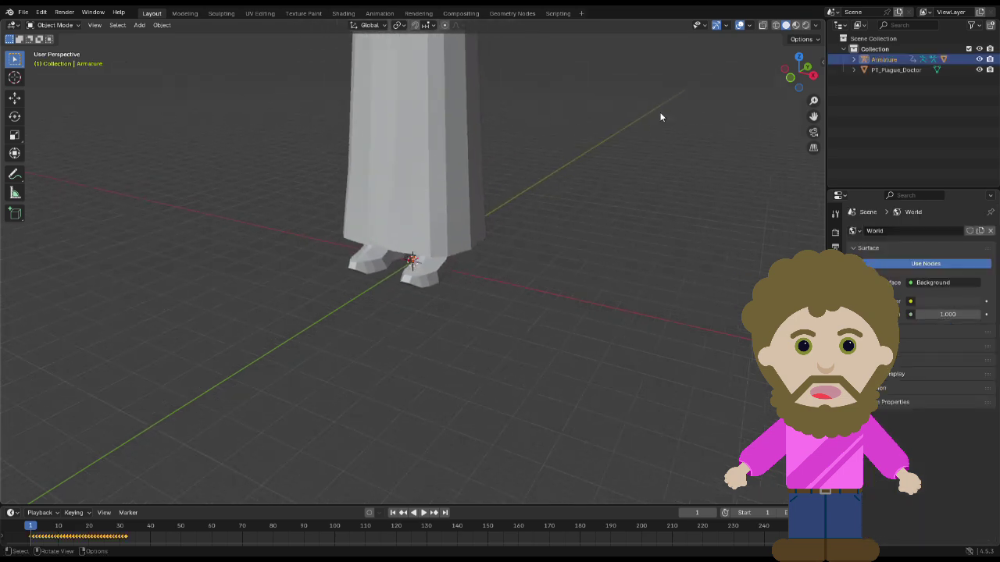
Step: Delete the original static PT_Plague_Doctor mesh, leaving only the rigged walking character
left_click(449, 123)
key("Delete")
scroll(429, 261, "down", 12)
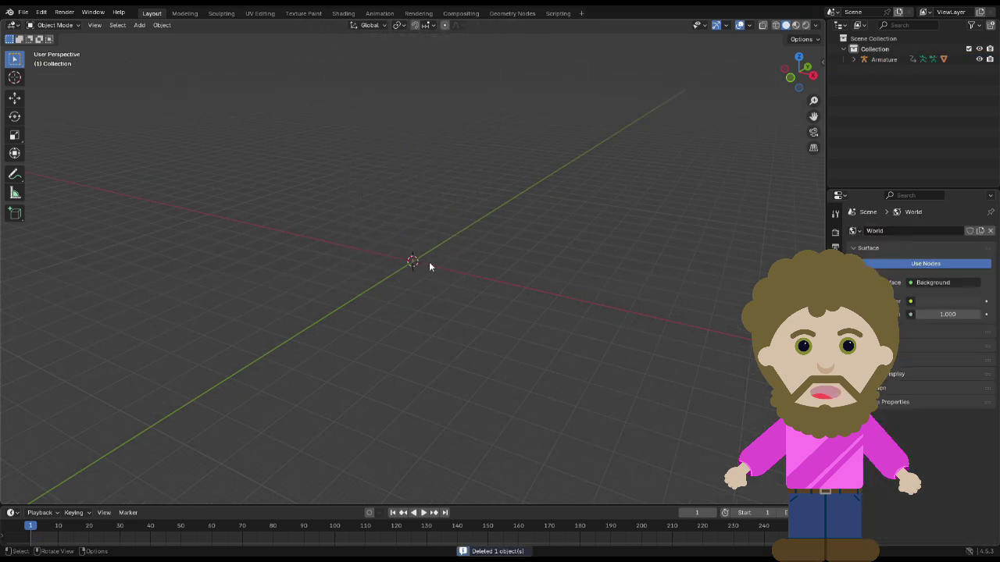
scroll(397, 216, "up", 8)
scroll(415, 219, "up", 4)
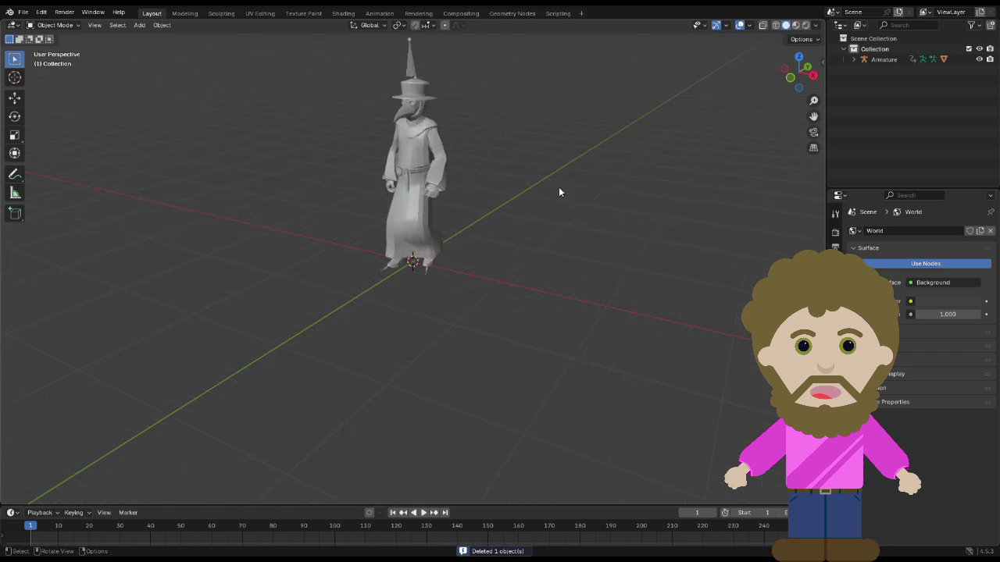
Step: Select the walking character's mesh, PT_Plague_Doctor.001, and switch to the Texture Paint workspace
left_click(414, 171)
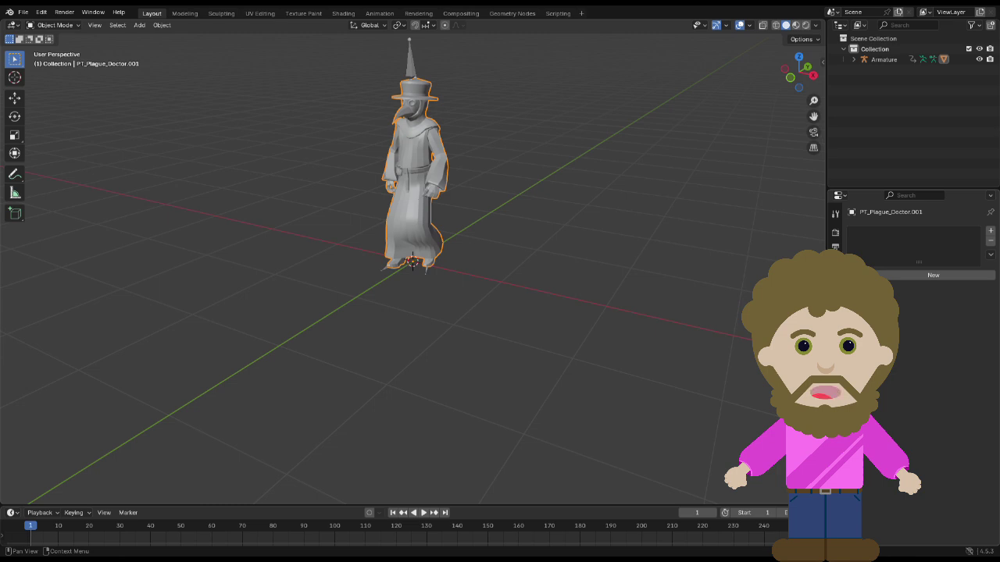
left_click(855, 274)
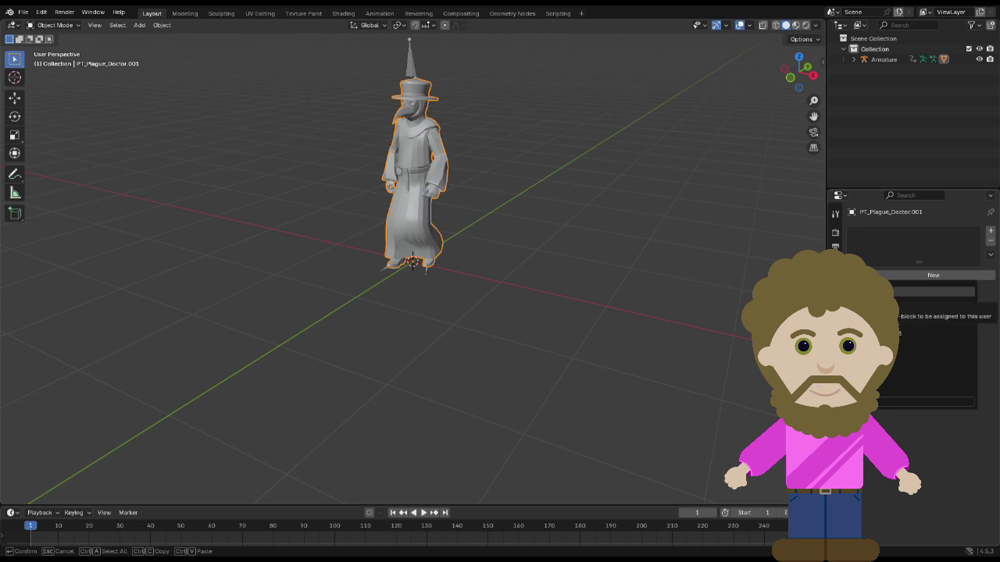
left_click(303, 14)
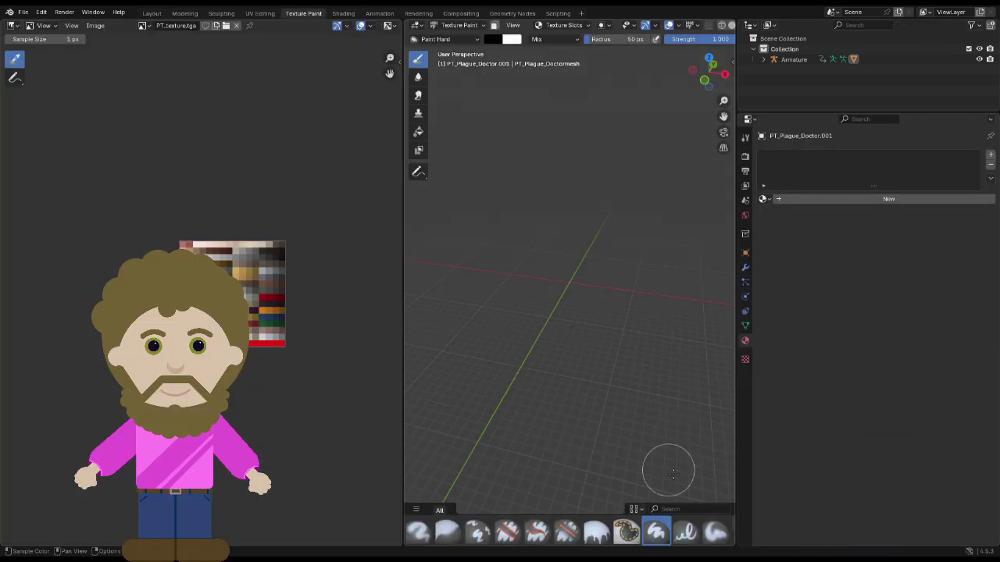
left_click(145, 25)
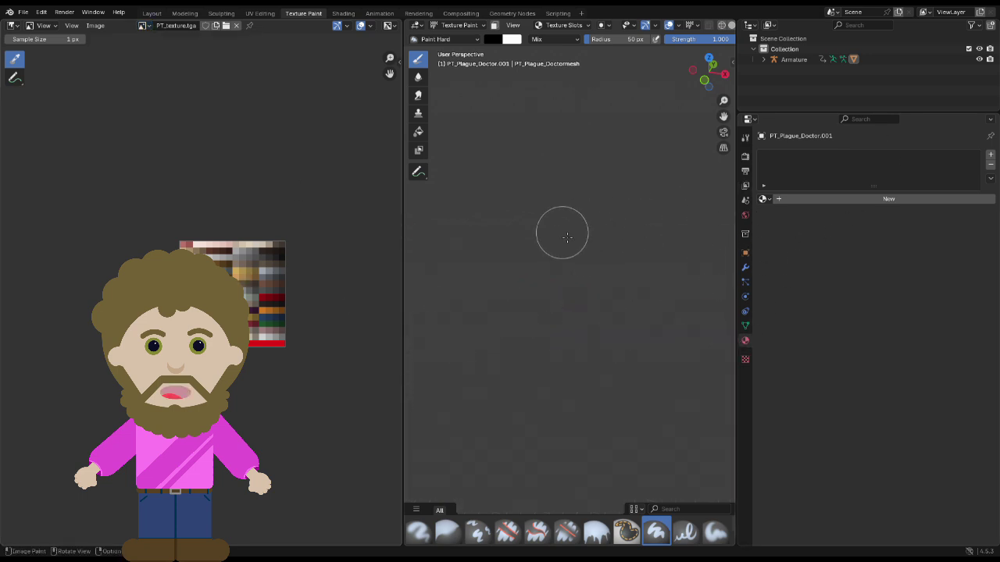
Step: Expand the Armature in the outliner and assign the existing material named Material to the PT_Plague_Doctor.001 mesh
left_click(794, 60)
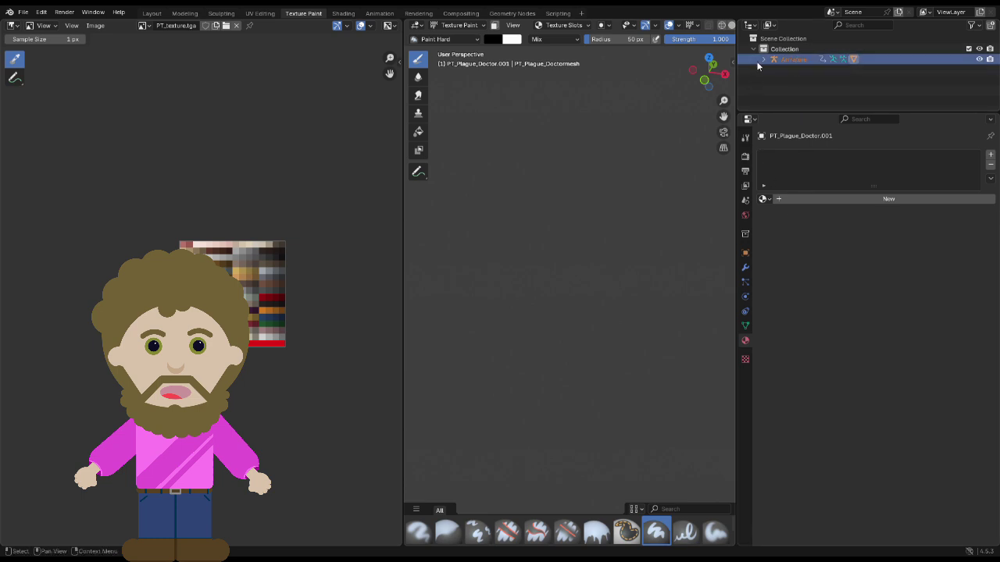
left_click(784, 49)
left_click(764, 60)
left_click(789, 61)
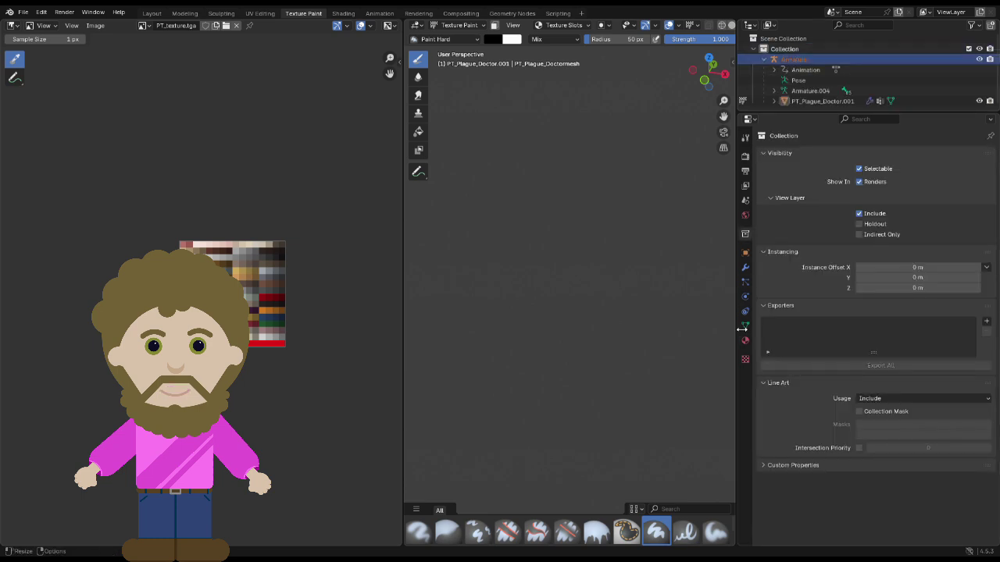
left_click(745, 341)
left_click(764, 199)
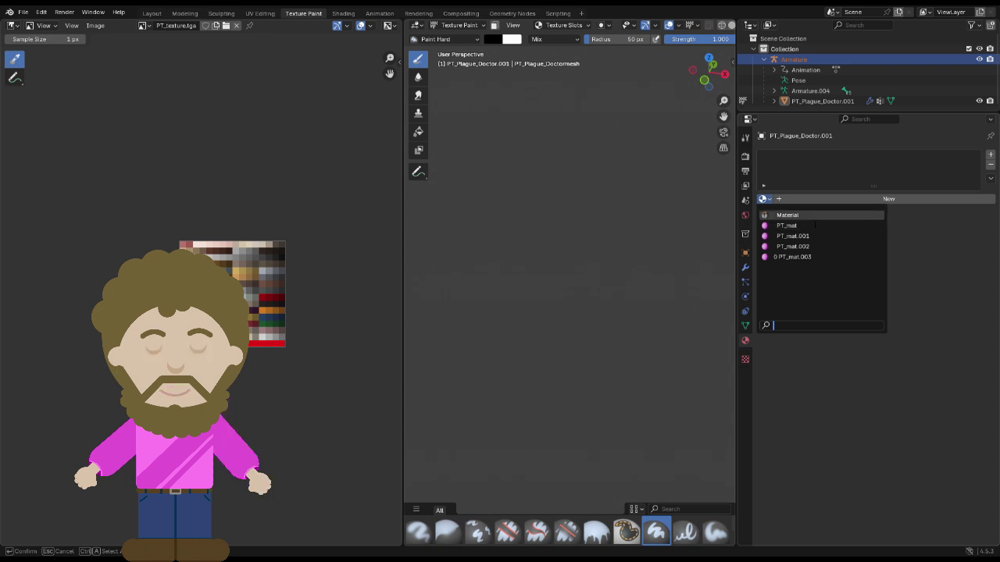
left_click(809, 218)
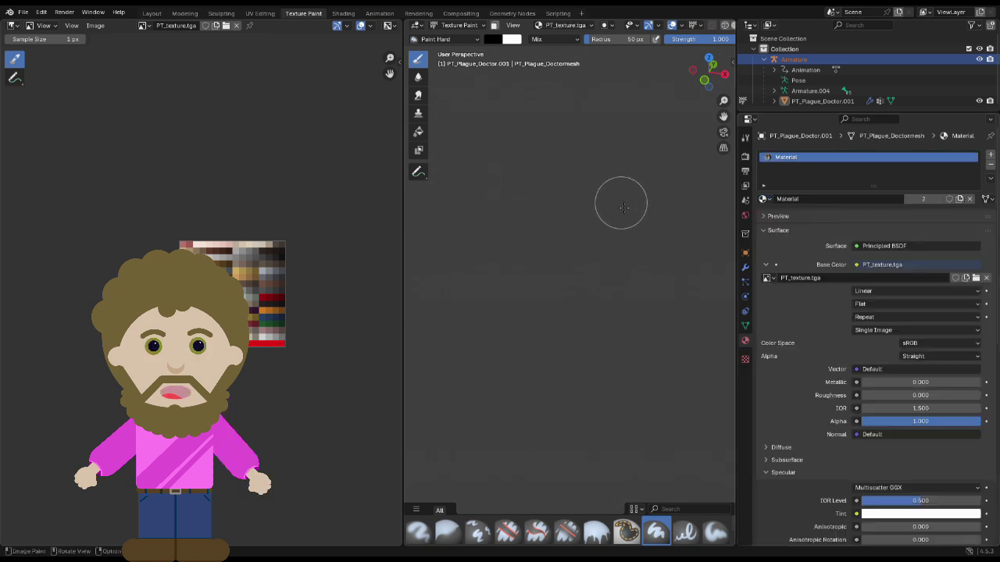
Step: Set the material's Base Color to an Image Texture that uses PT_texture.tga
left_click(867, 265)
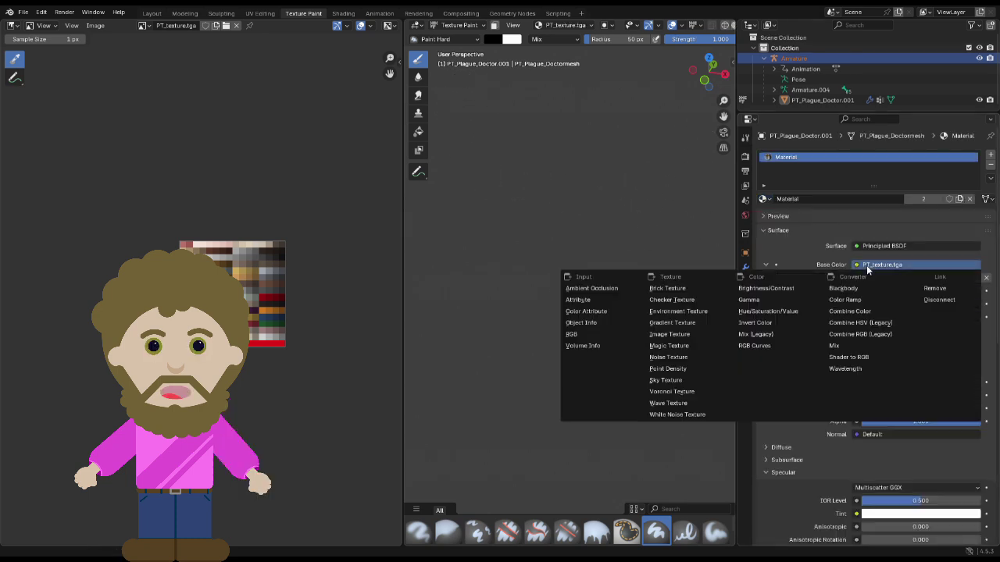
left_click(657, 334)
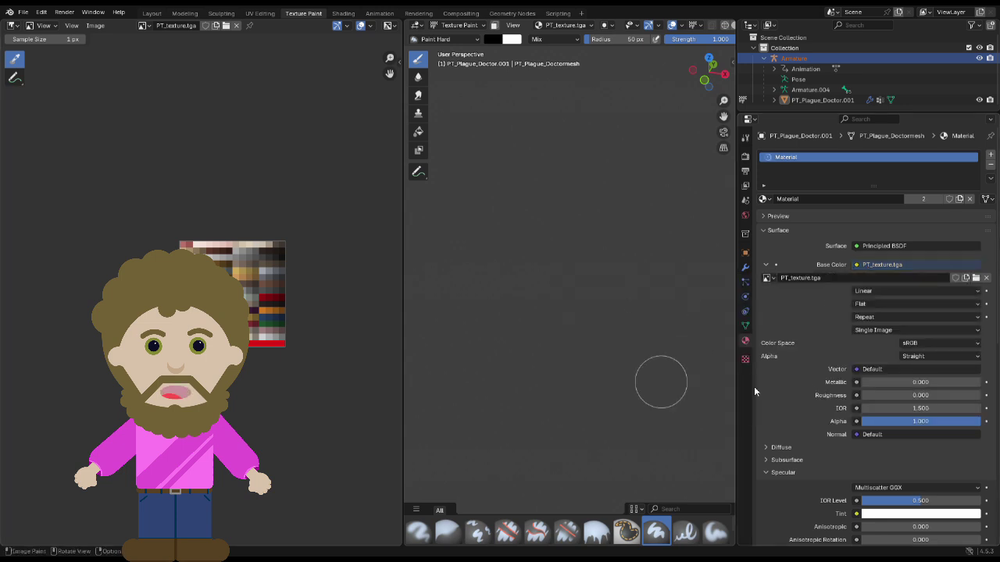
left_click(788, 277)
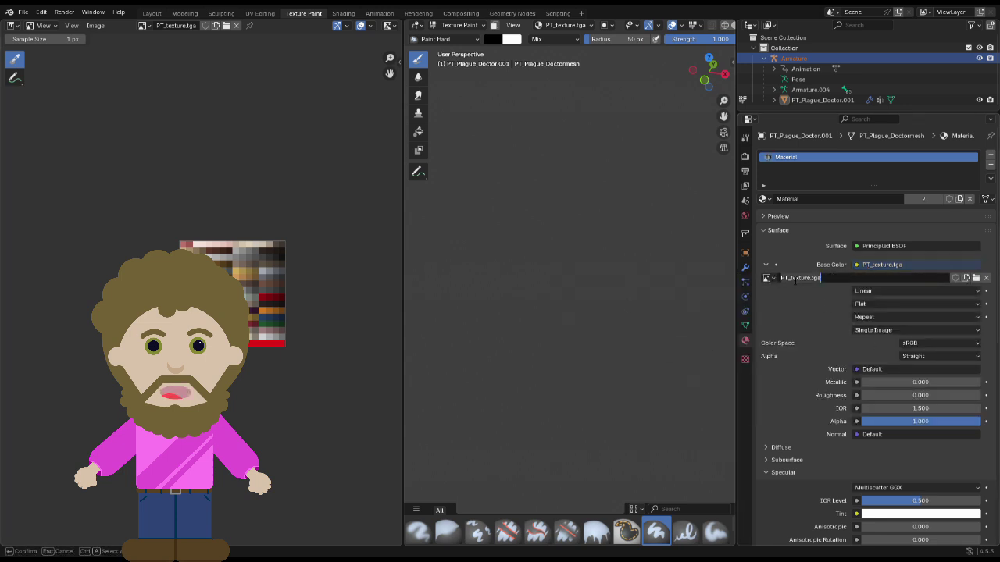
left_click(863, 285)
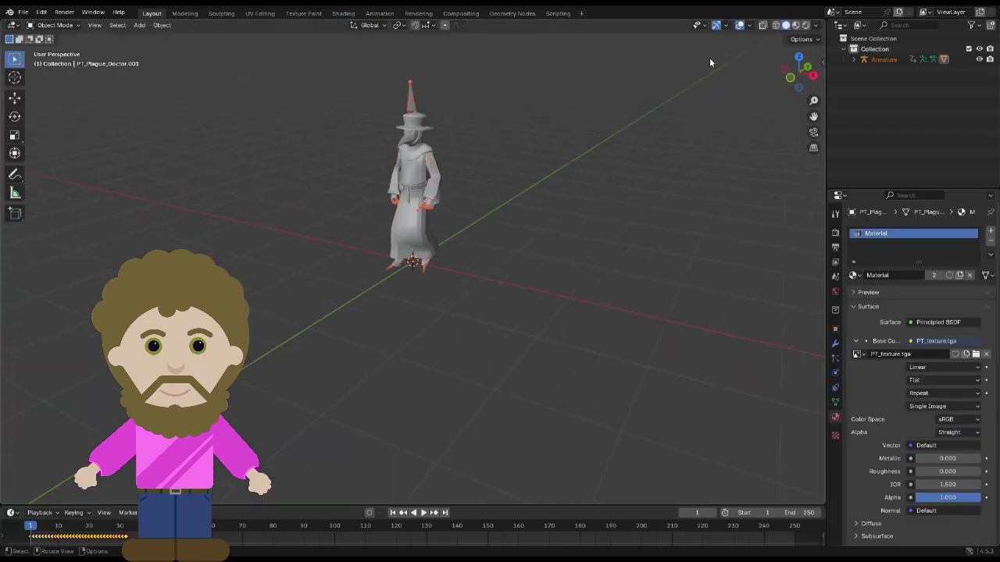
Step: Switch the Layout workspace's 3D viewport to Rendered shading to check the character's material
left_click(796, 24)
left_click(806, 24)
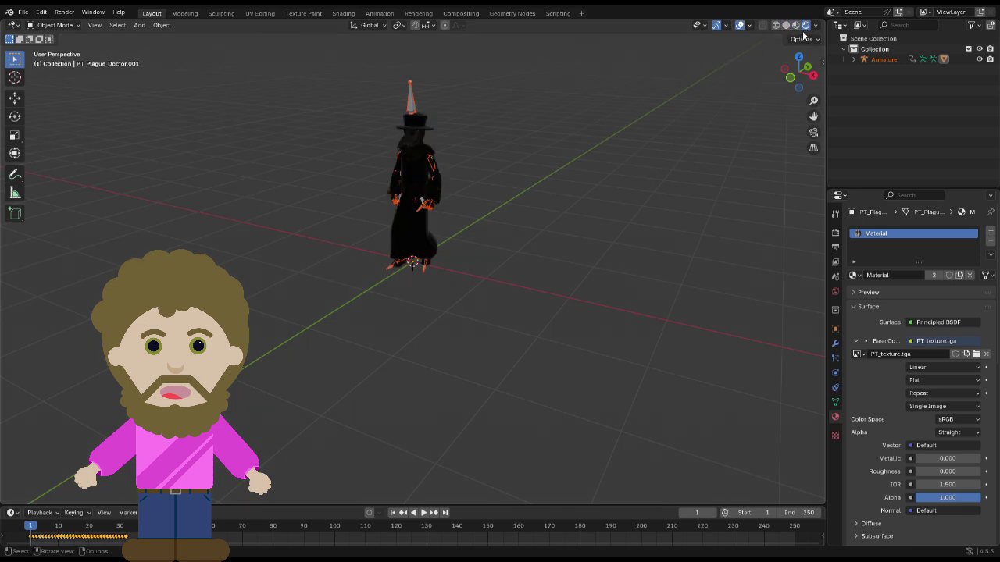
Step: Switch the 3D viewport to Material Preview shading and raise the Roughness of the plague doctor's material
left_click(786, 24)
left_click(796, 24)
scroll(437, 102, "up", 3)
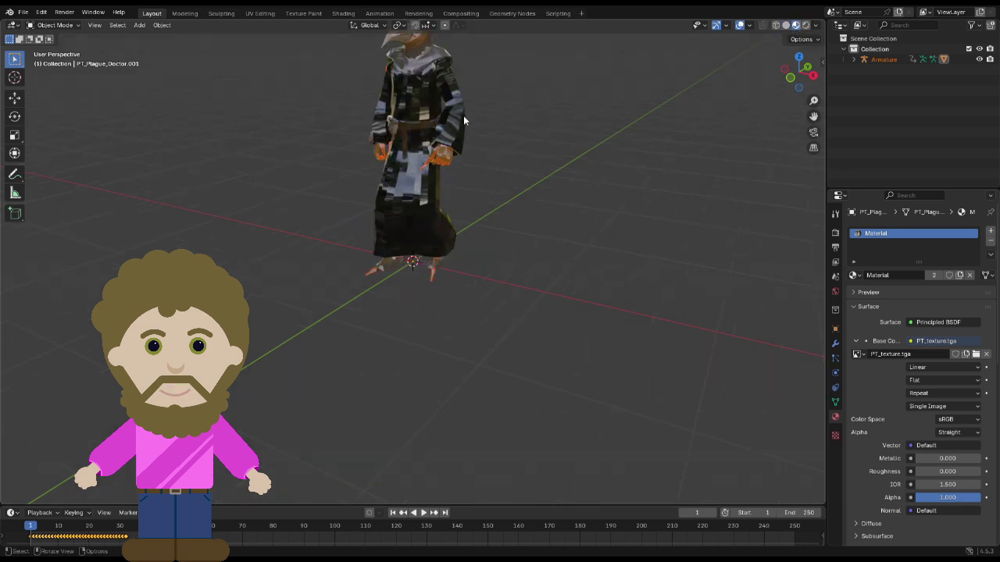
scroll(463, 115, "down", 2)
scroll(902, 422, "down", 1)
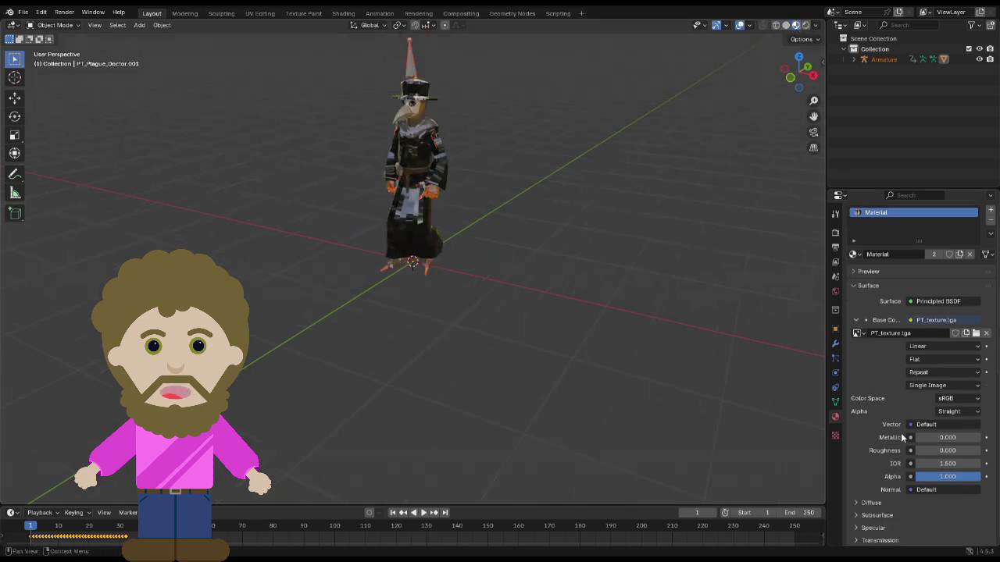
left_click_drag(929, 451, 968, 450)
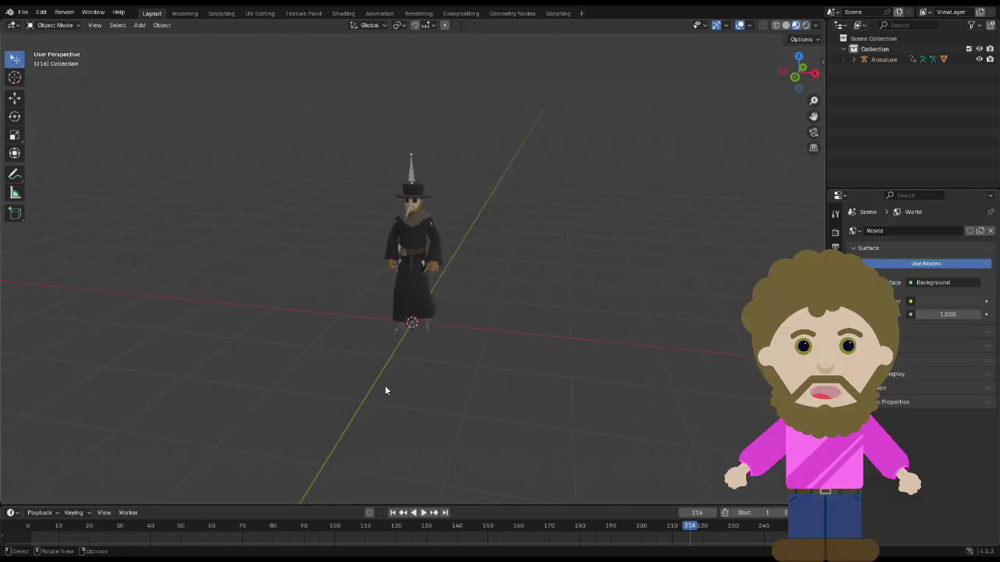
Step: Add a point light to the scene for lighting the plague doctor
scroll(378, 173, "up", 2)
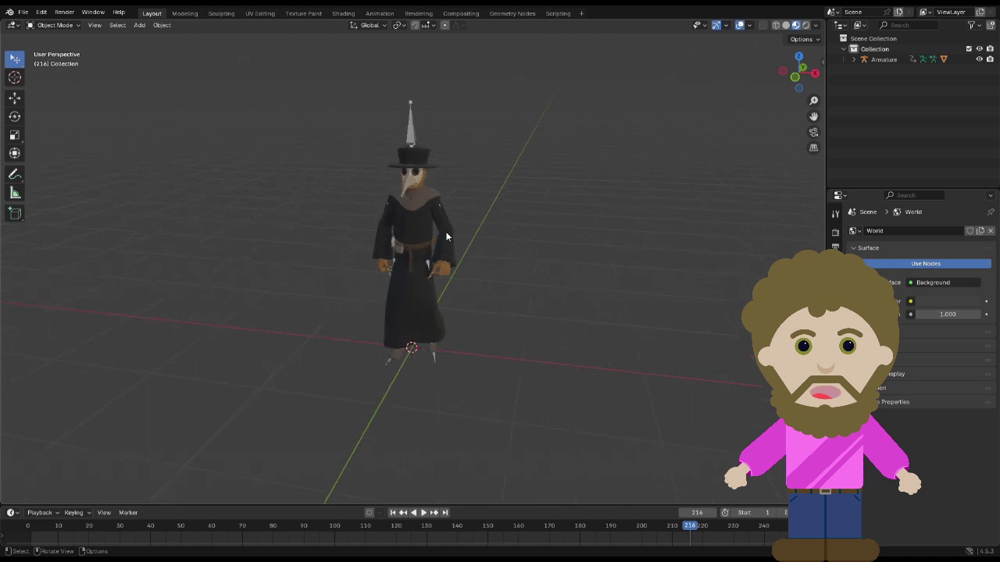
middle_click_drag(447, 236, 408, 201)
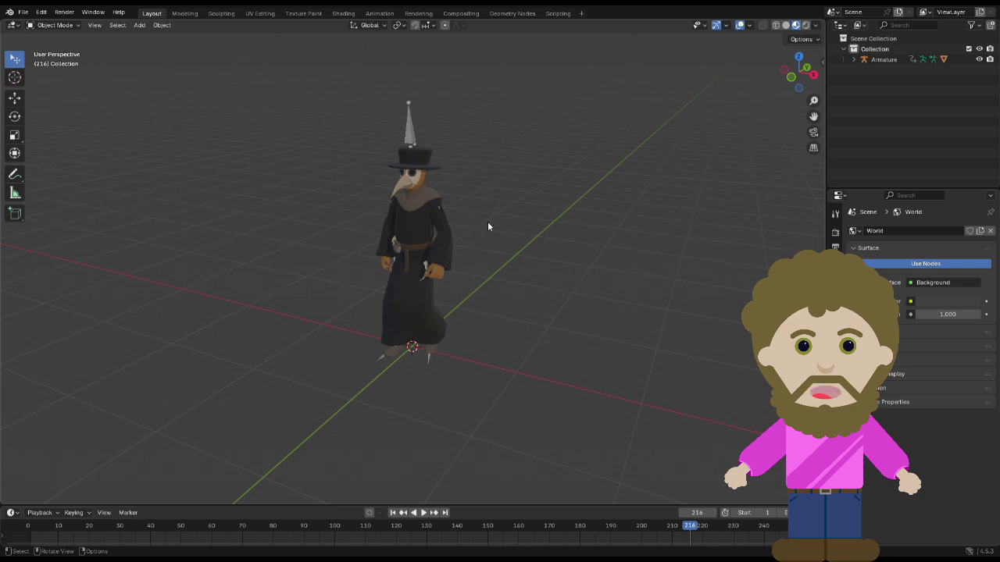
middle_click_drag(488, 221, 415, 206)
scroll(517, 232, "up", 3)
scroll(415, 207, "down", 1)
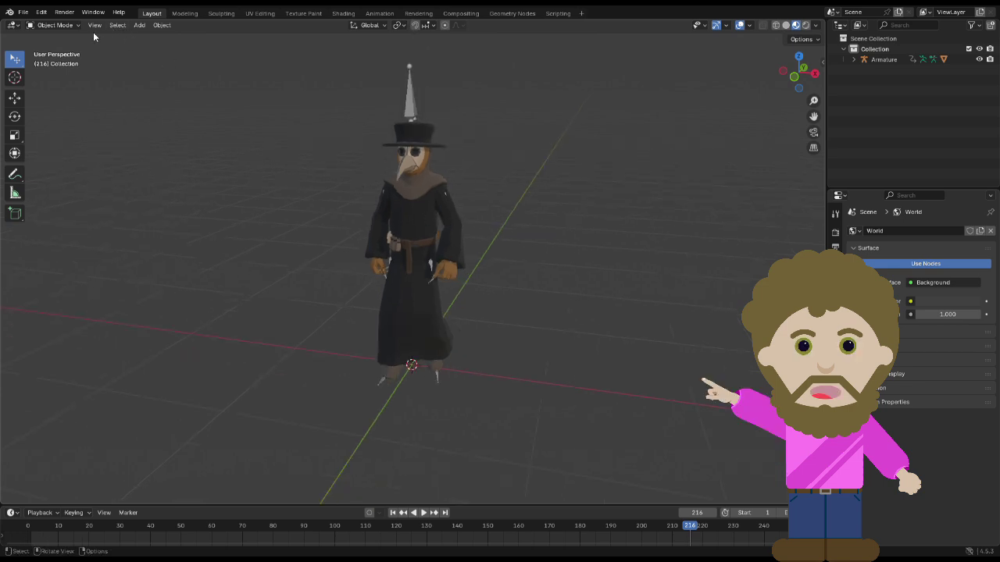
left_click(142, 27)
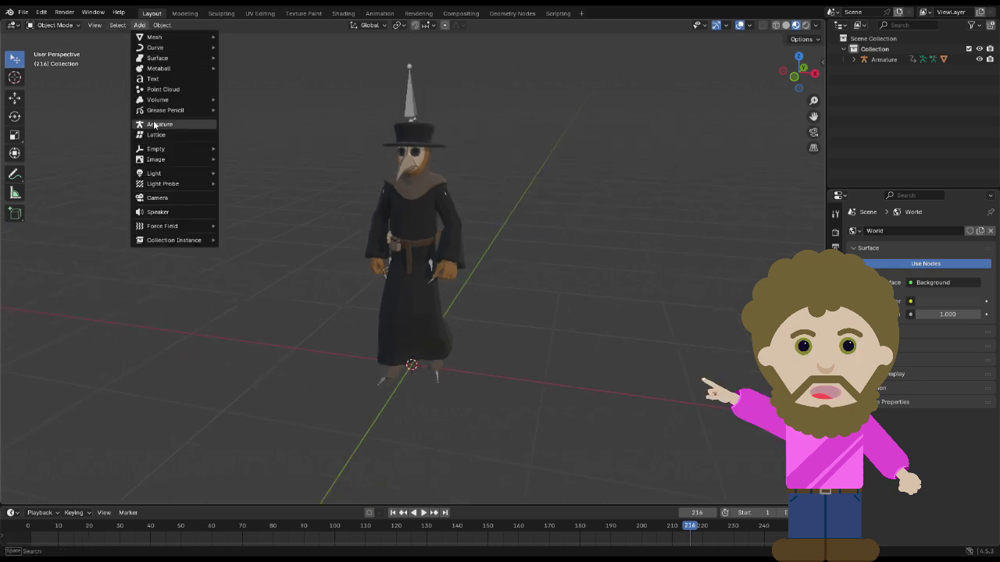
mouse_move(169, 175)
left_click(242, 174)
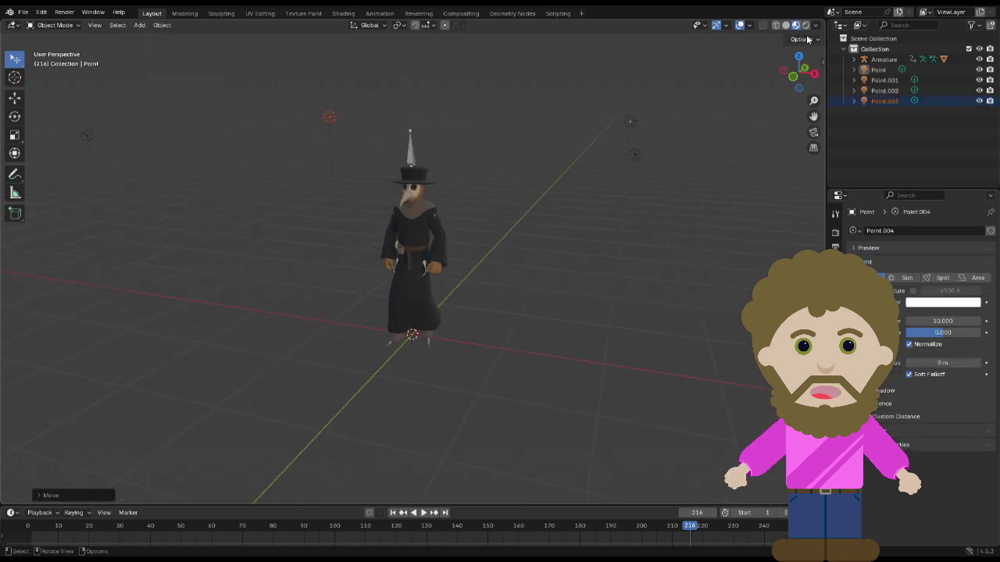
Step: With Rendered shading on, set the Point.002 light's exposure to 3 and power to 50, and check the character from the front
left_click(806, 26)
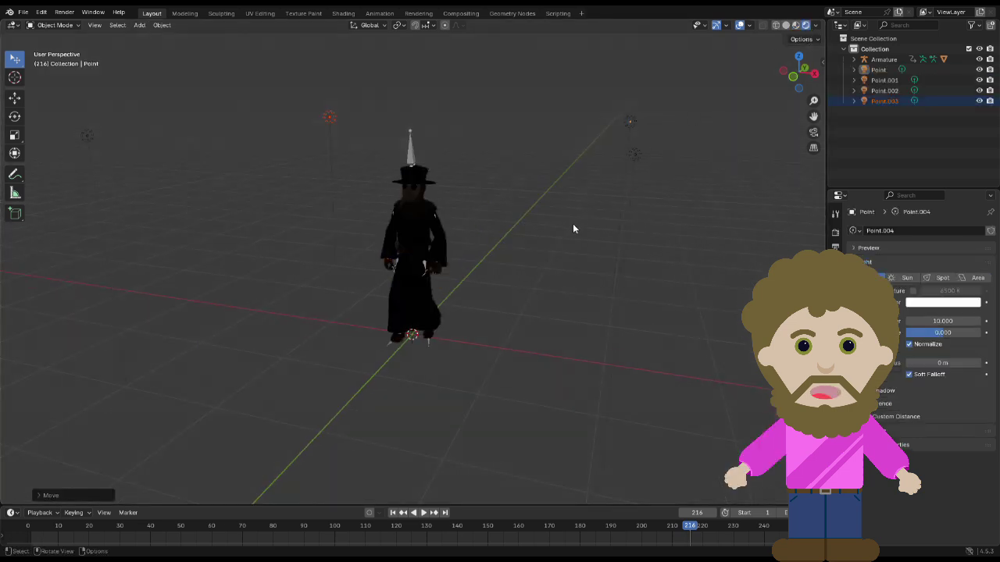
scroll(575, 222, "down", 2)
left_click(559, 170)
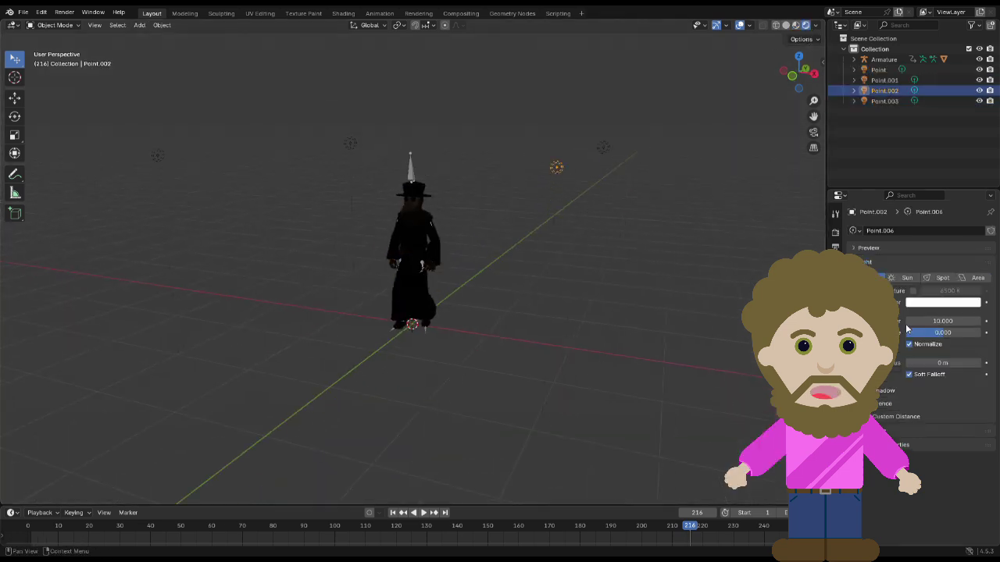
left_click_drag(945, 334, 962, 320)
left_click(955, 318)
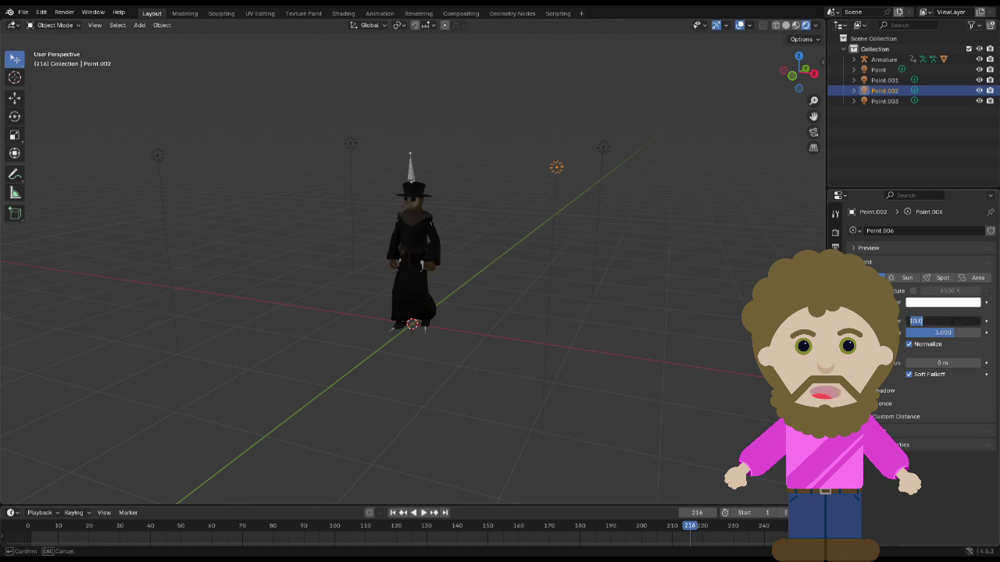
type("50")
key("Return")
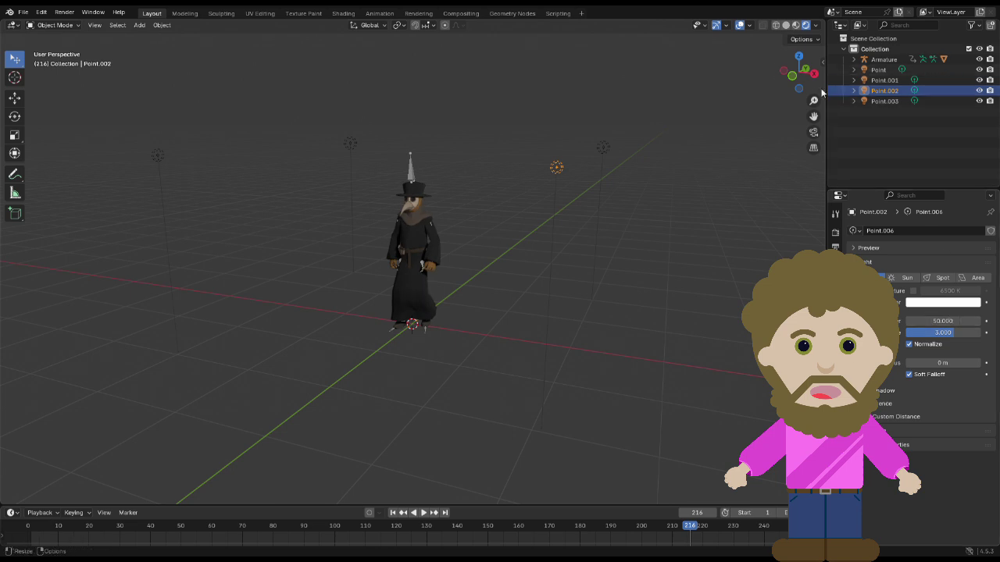
left_click(792, 75)
scroll(470, 93, "up", 3)
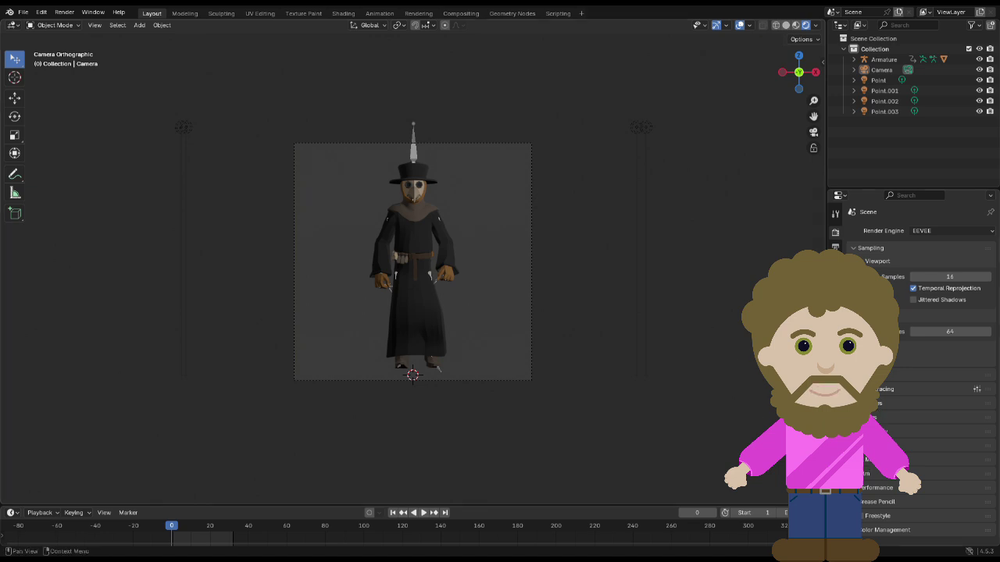
Step: Make the render's film background transparent
left_click(871, 469)
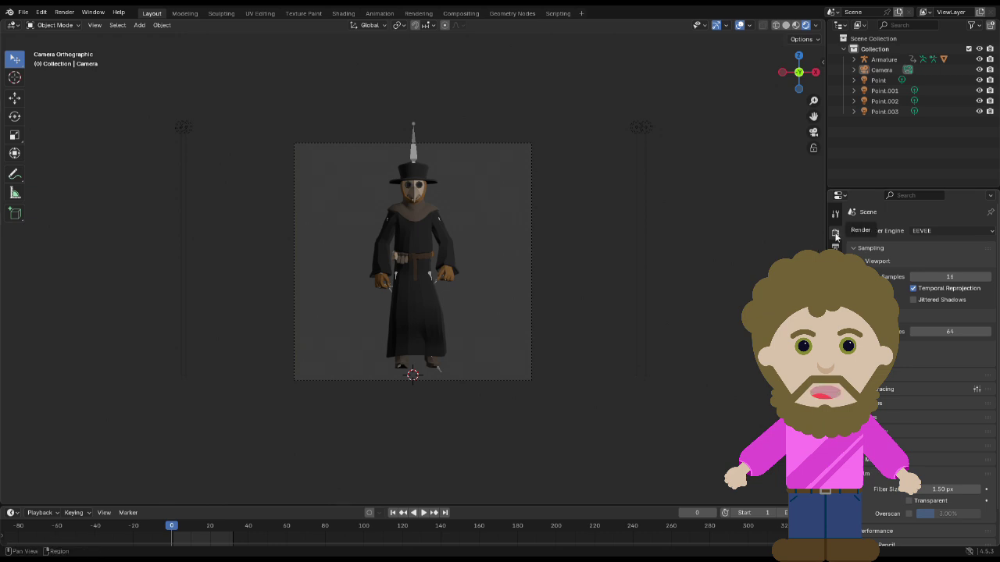
scroll(921, 477, "down", 2)
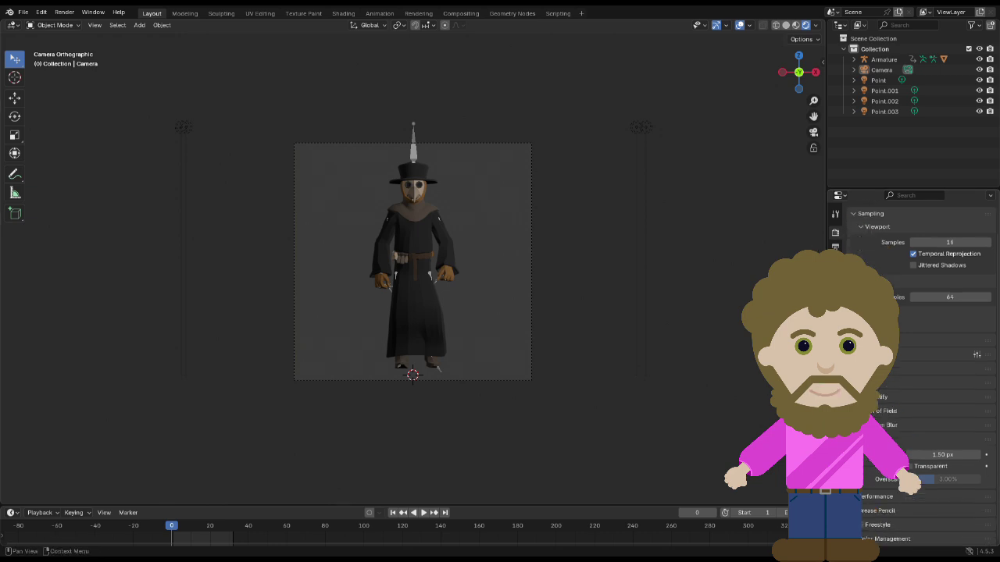
left_click(909, 466)
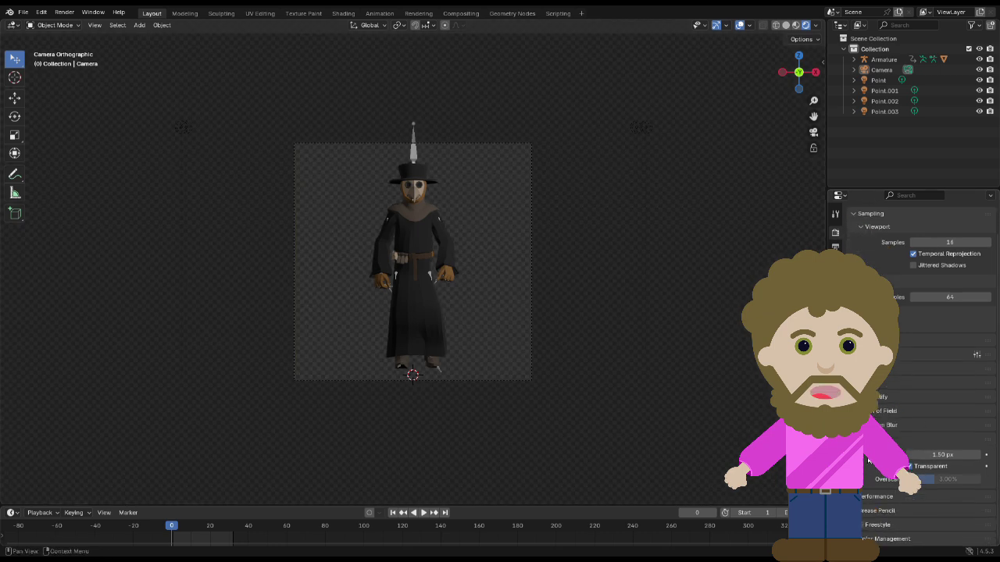
scroll(906, 267, "up", 2)
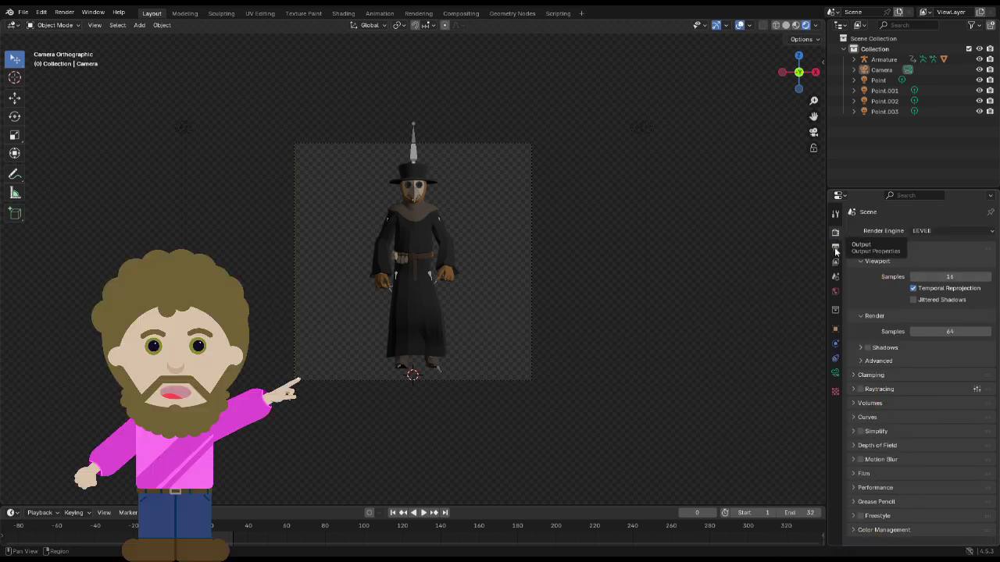
Step: Review the scene's output and render settings and the Armature's object properties, and bring up the render commands
left_click(835, 248)
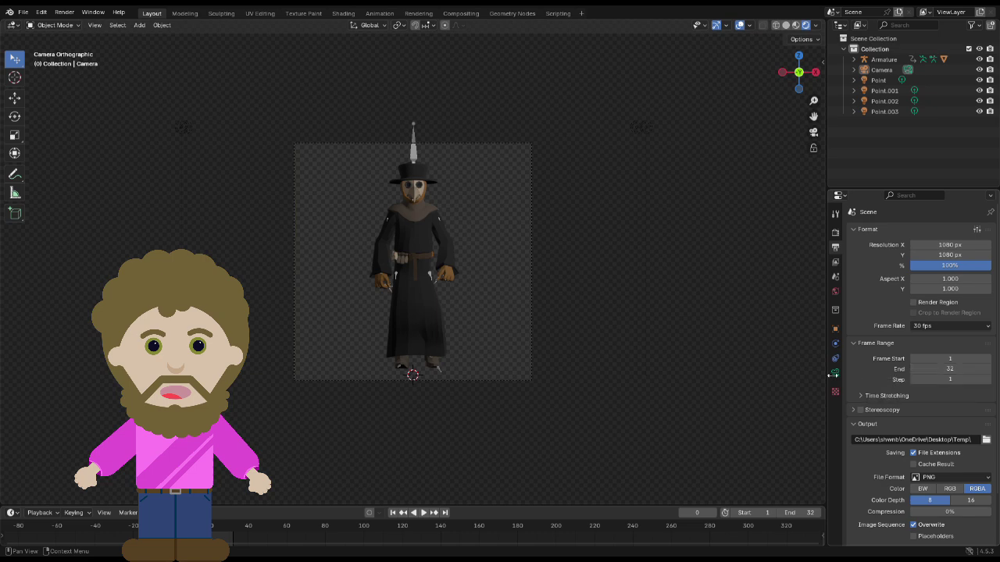
left_click(879, 59)
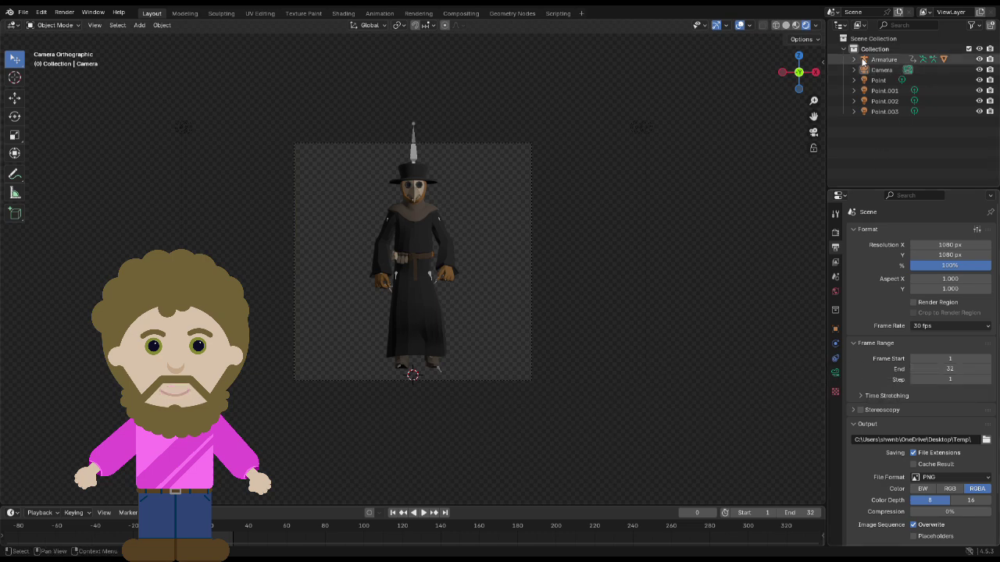
left_click(862, 60)
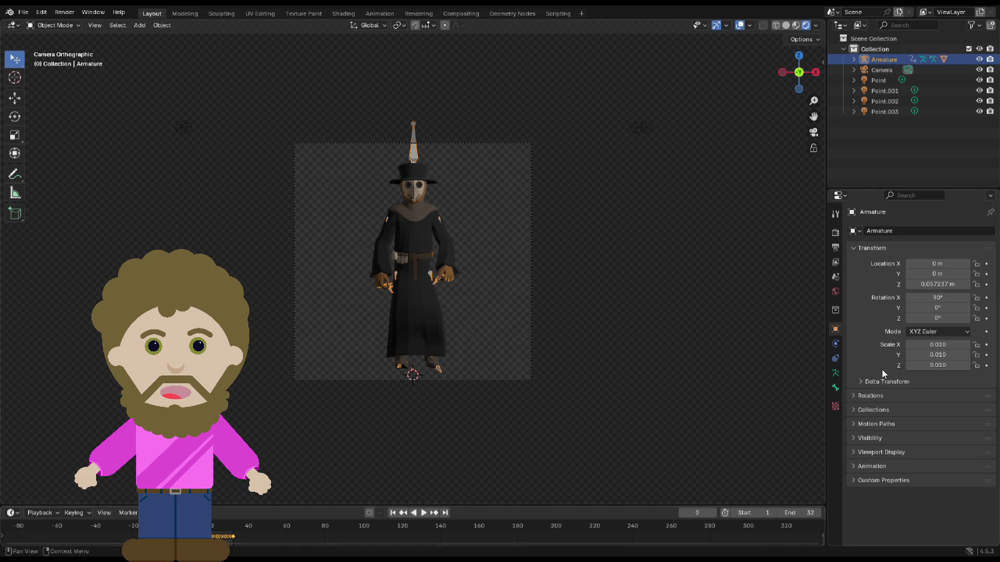
left_click(834, 264)
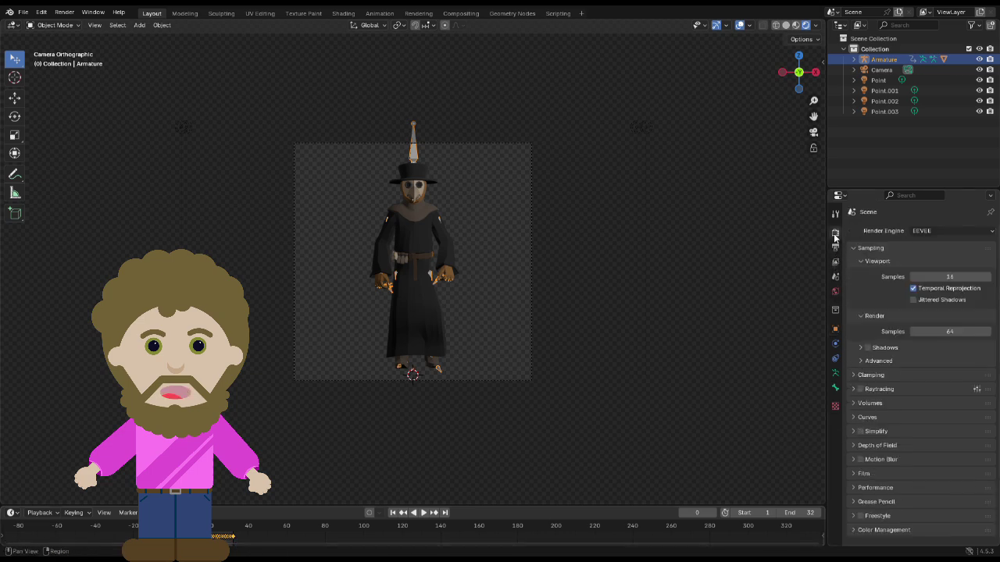
left_click(836, 250)
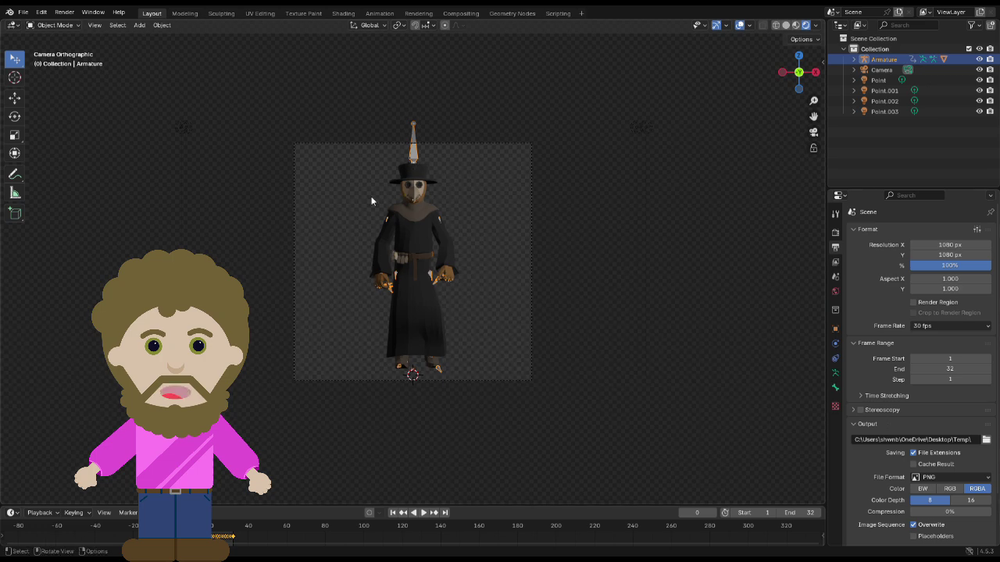
left_click(23, 14)
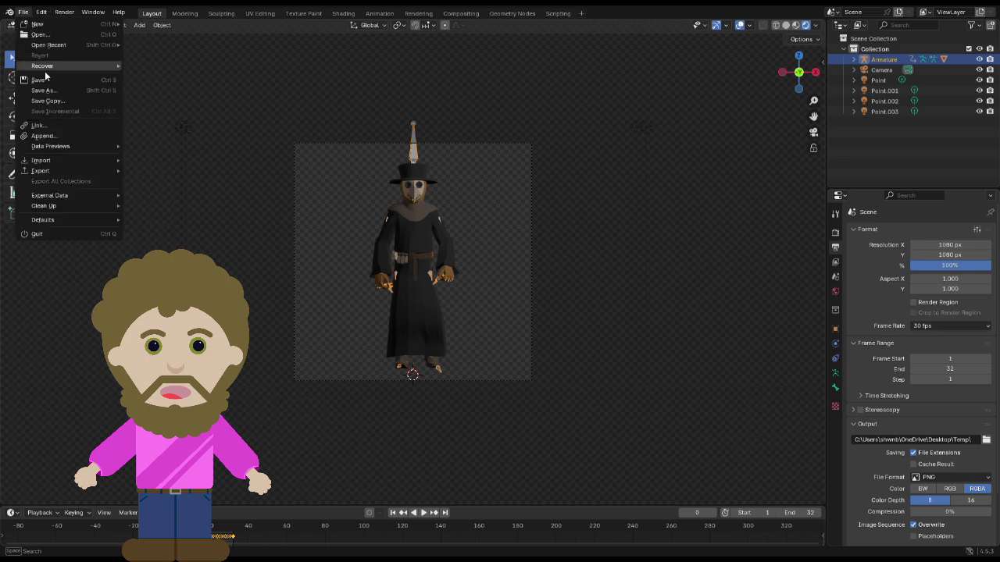
left_click(62, 14)
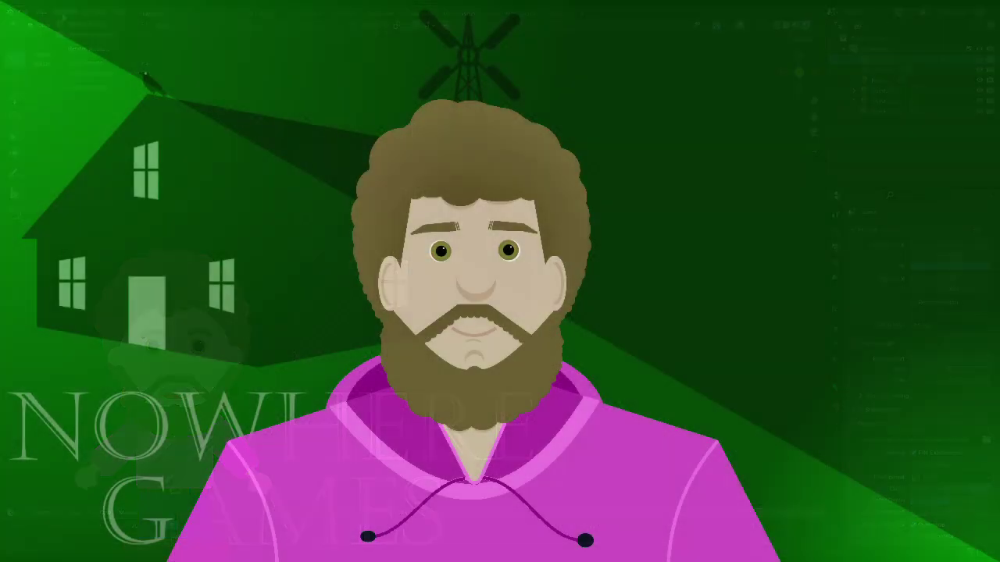